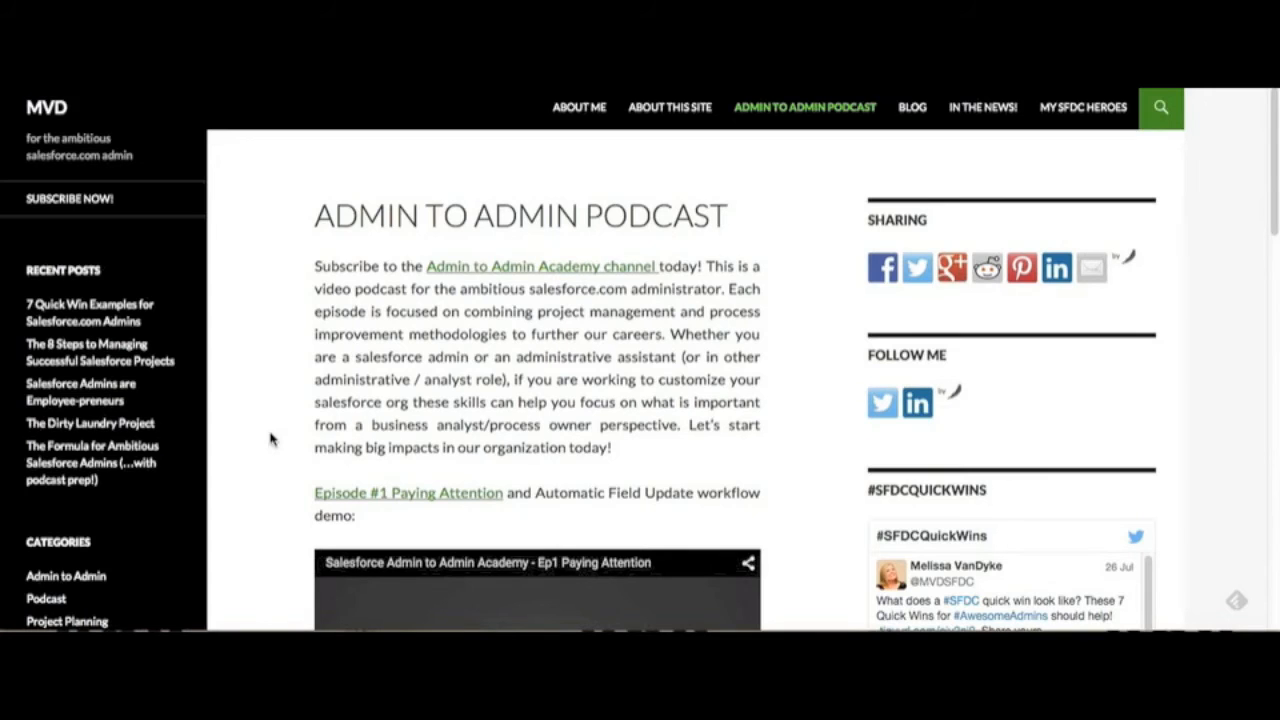
pyautogui.scroll(-5, 300, 380)
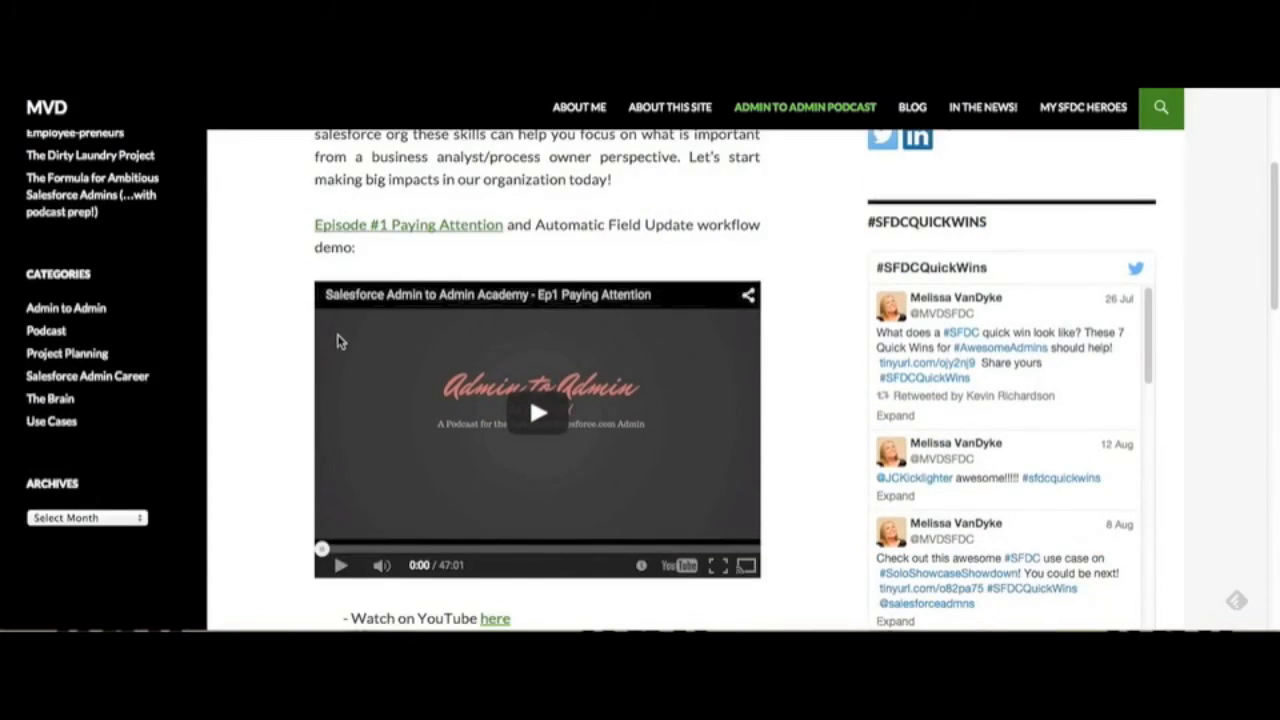
pyautogui.scroll(-3, 337, 341)
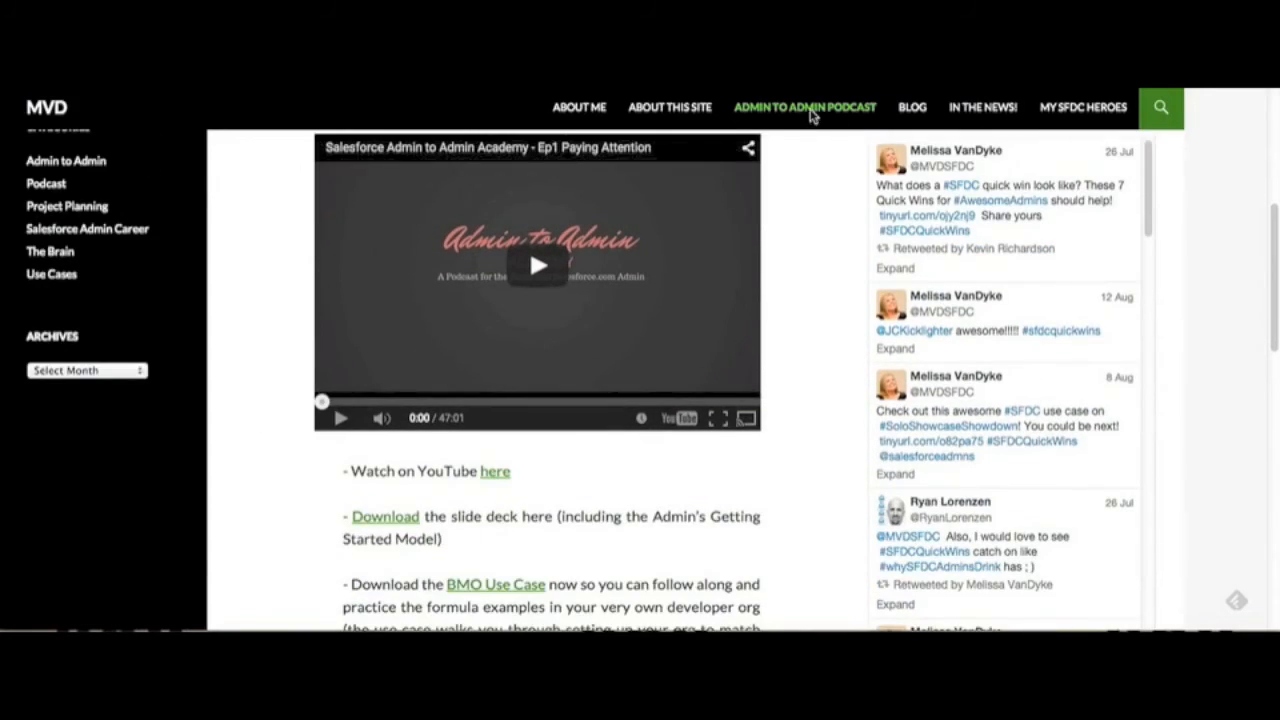
pyautogui.scroll(-6, 670, 405)
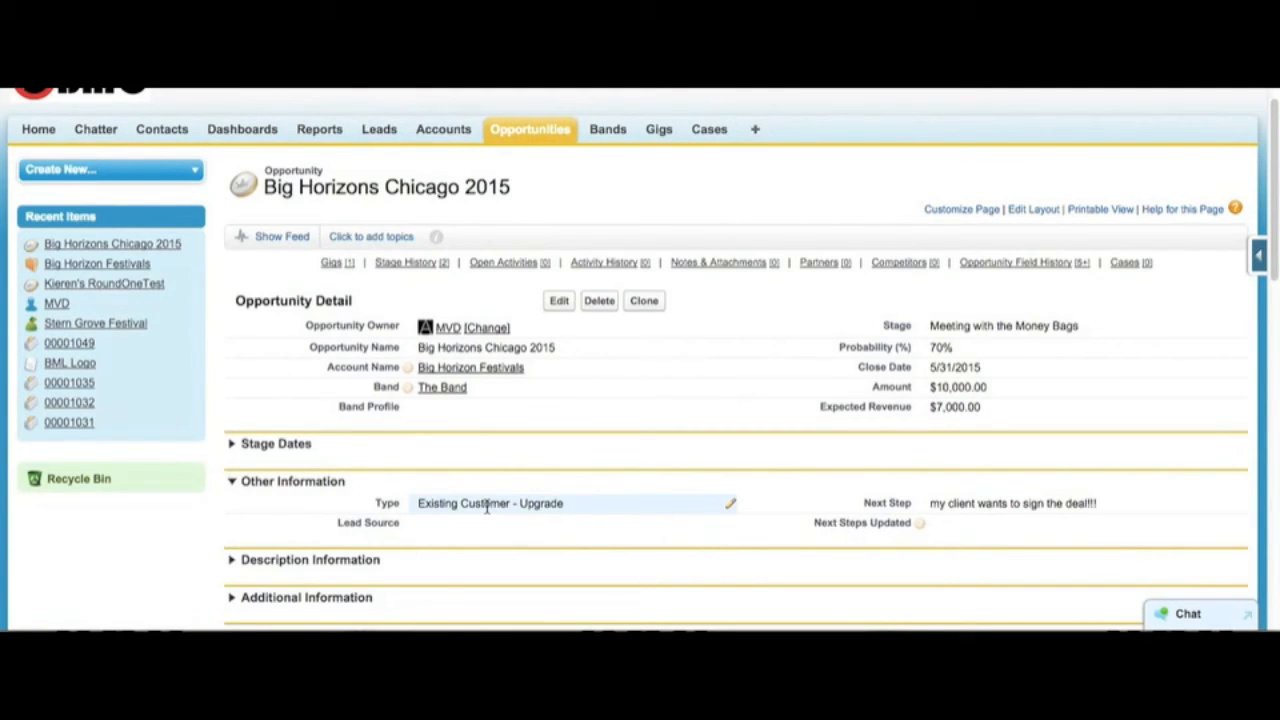
pyautogui.doubleClick(487, 506)
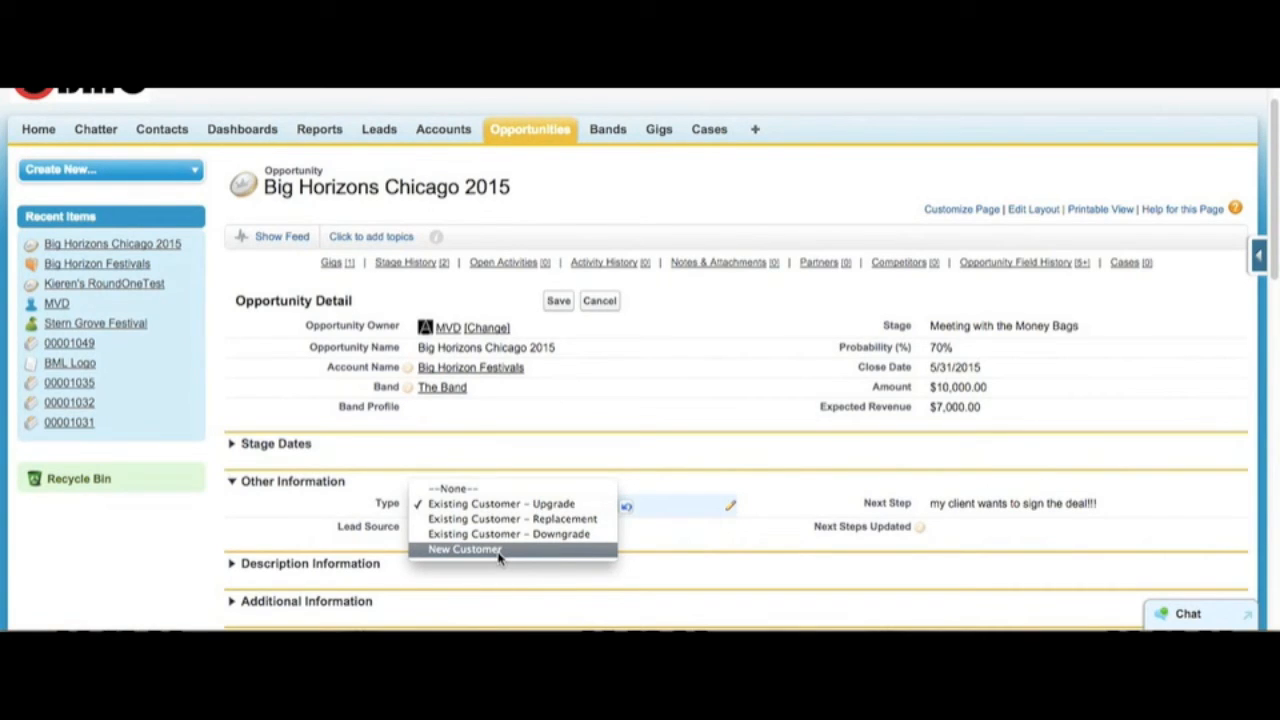
pyautogui.click(600, 304)
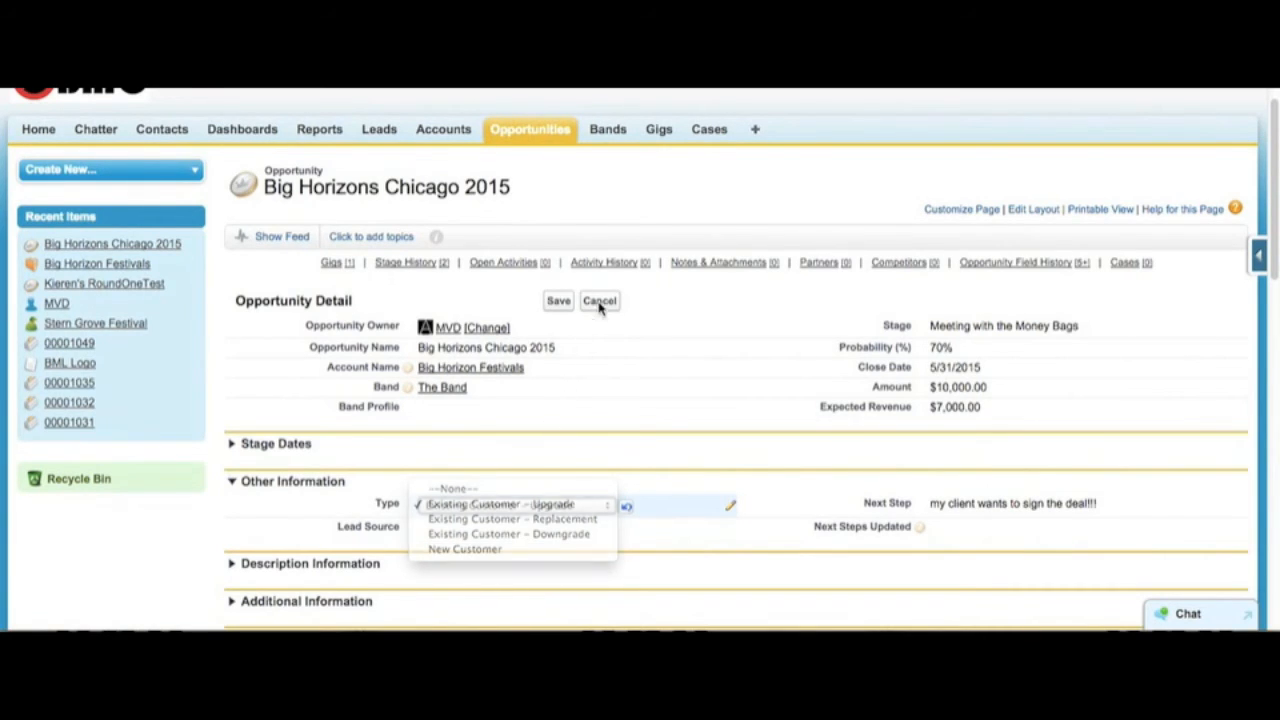
pyautogui.click(603, 305)
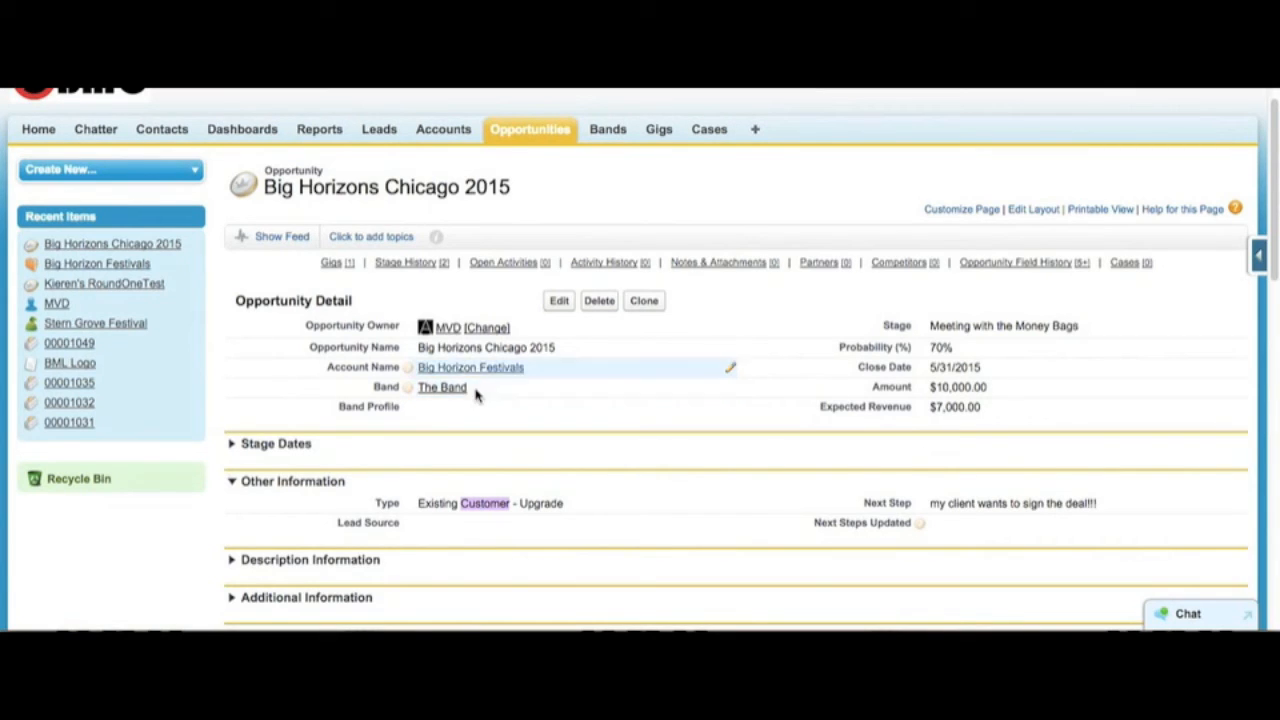
# Step: Try to save the Big Horizons Chicago 2015 opportunity with its Type set to New Customer
pyautogui.click(575, 447)
pyautogui.doubleClick(509, 500)
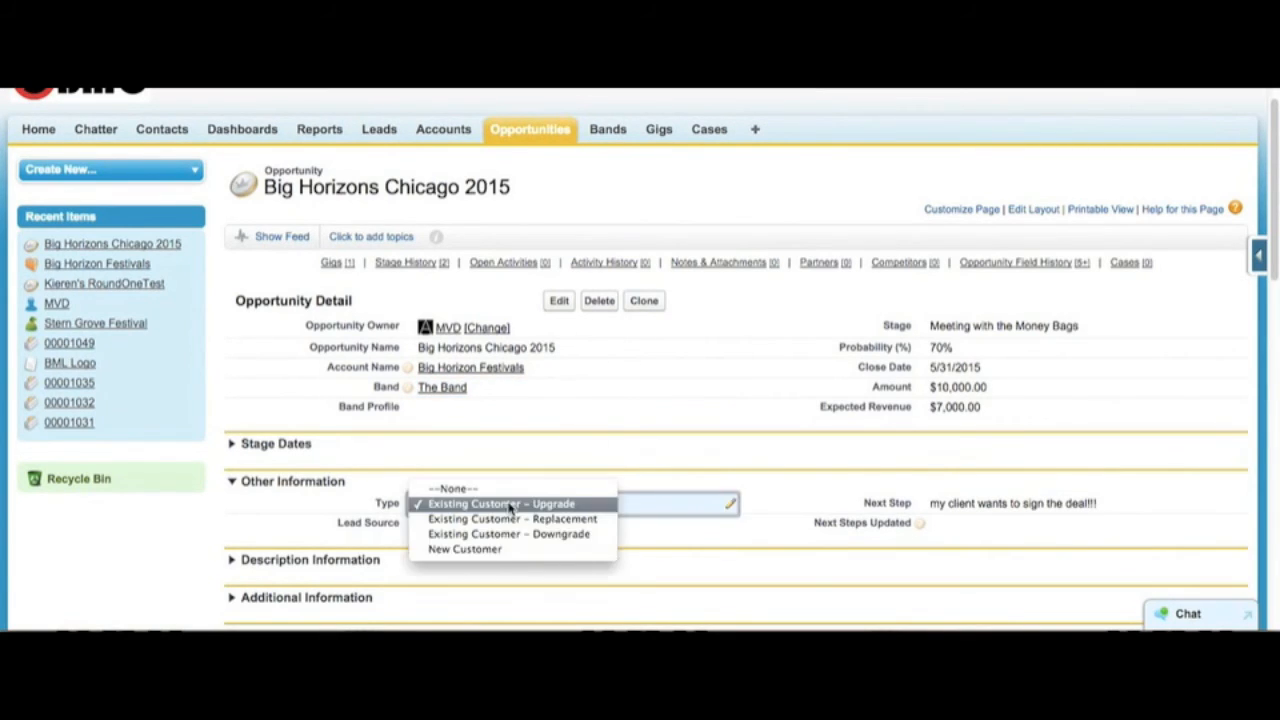
pyautogui.click(486, 549)
pyautogui.click(560, 303)
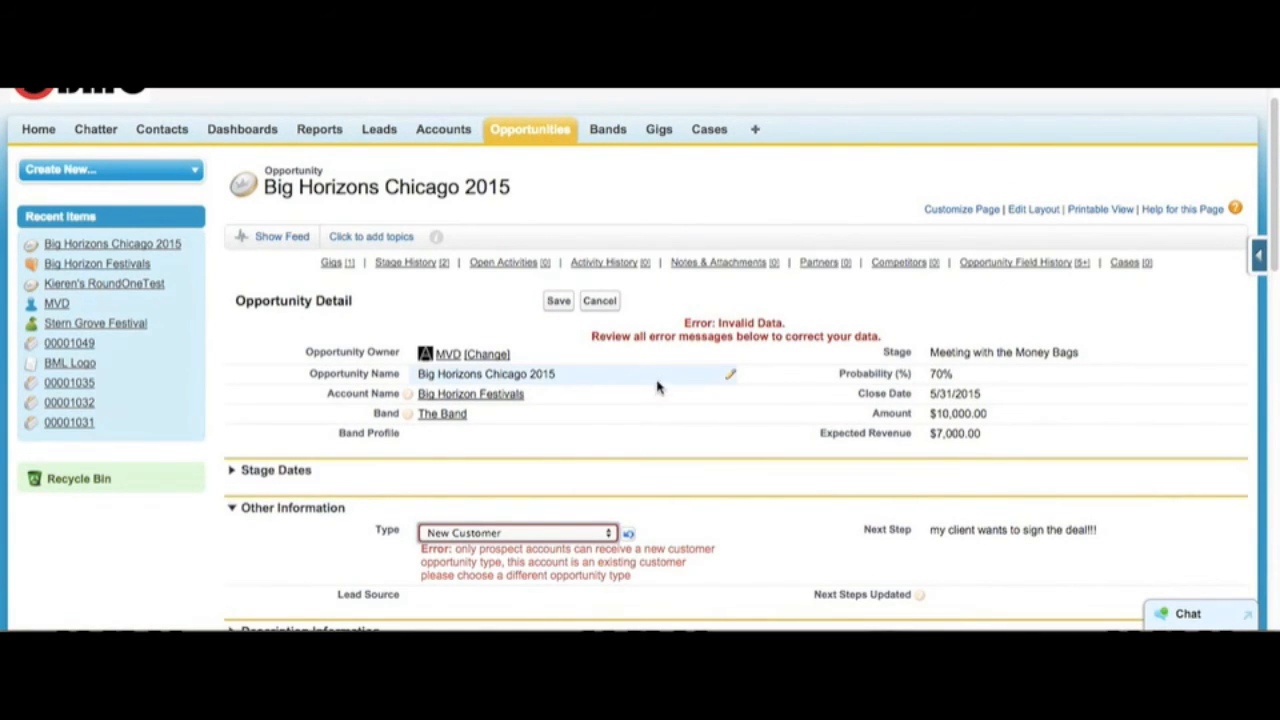
pyautogui.scroll(-1, 659, 383)
pyautogui.scroll(-1, 659, 383)
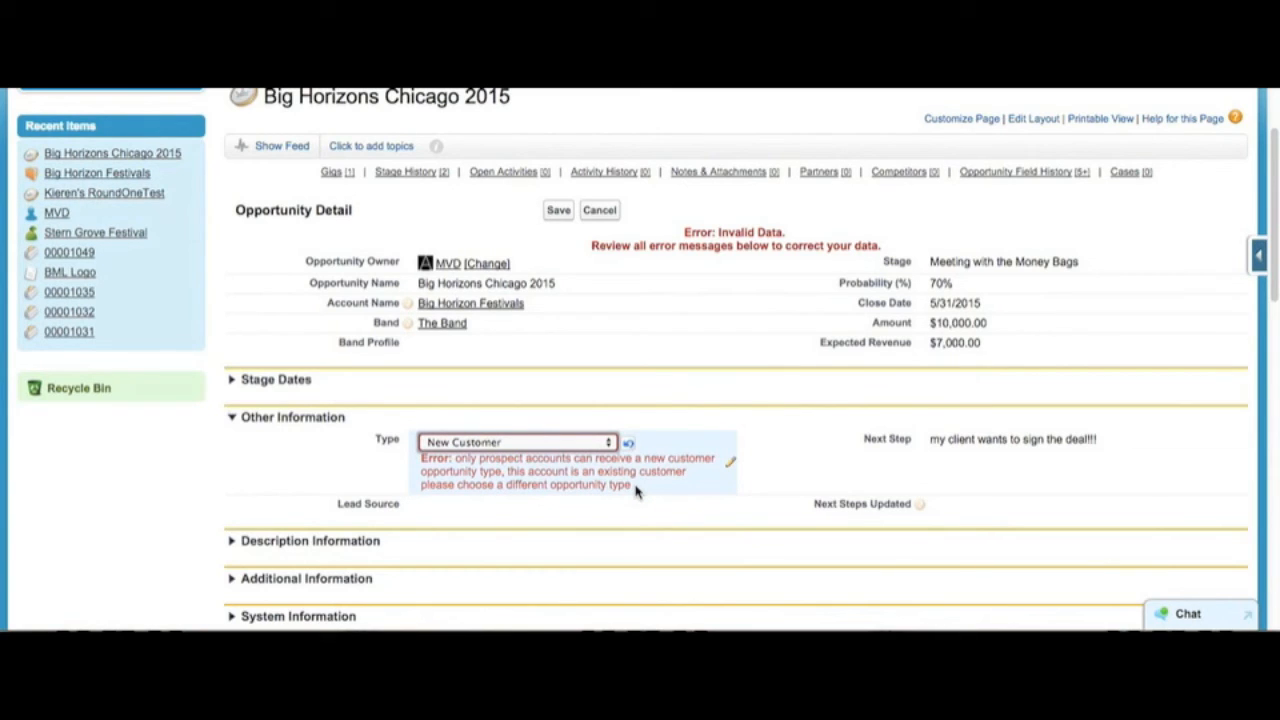
# Step: Set the opportunity's Type to Existing Customer - Replacement and save the record
pyautogui.click(585, 443)
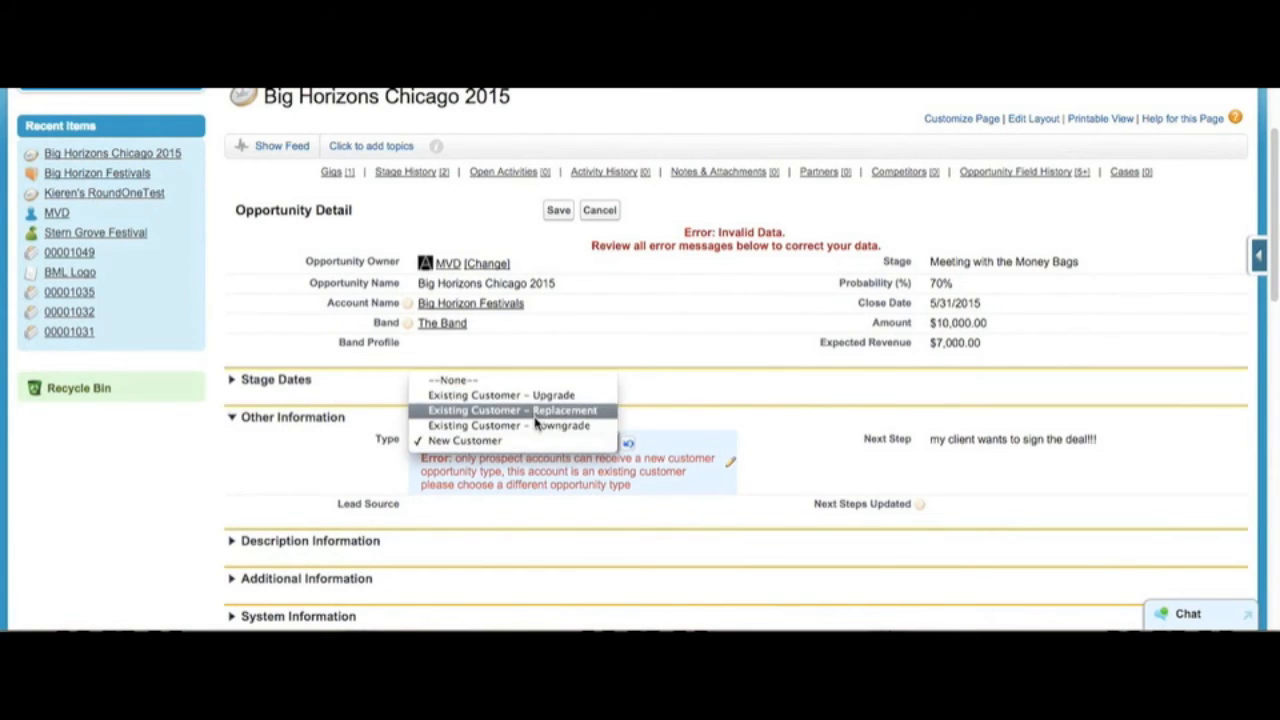
pyautogui.click(536, 411)
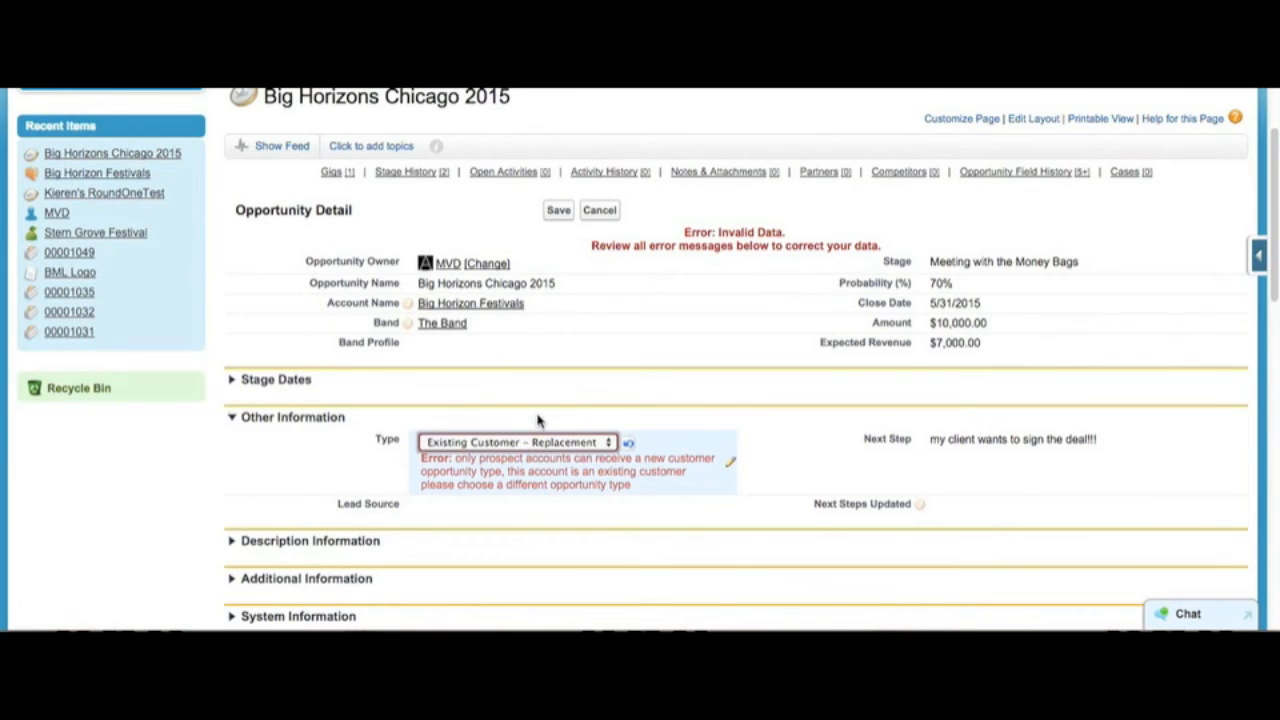
pyautogui.click(558, 210)
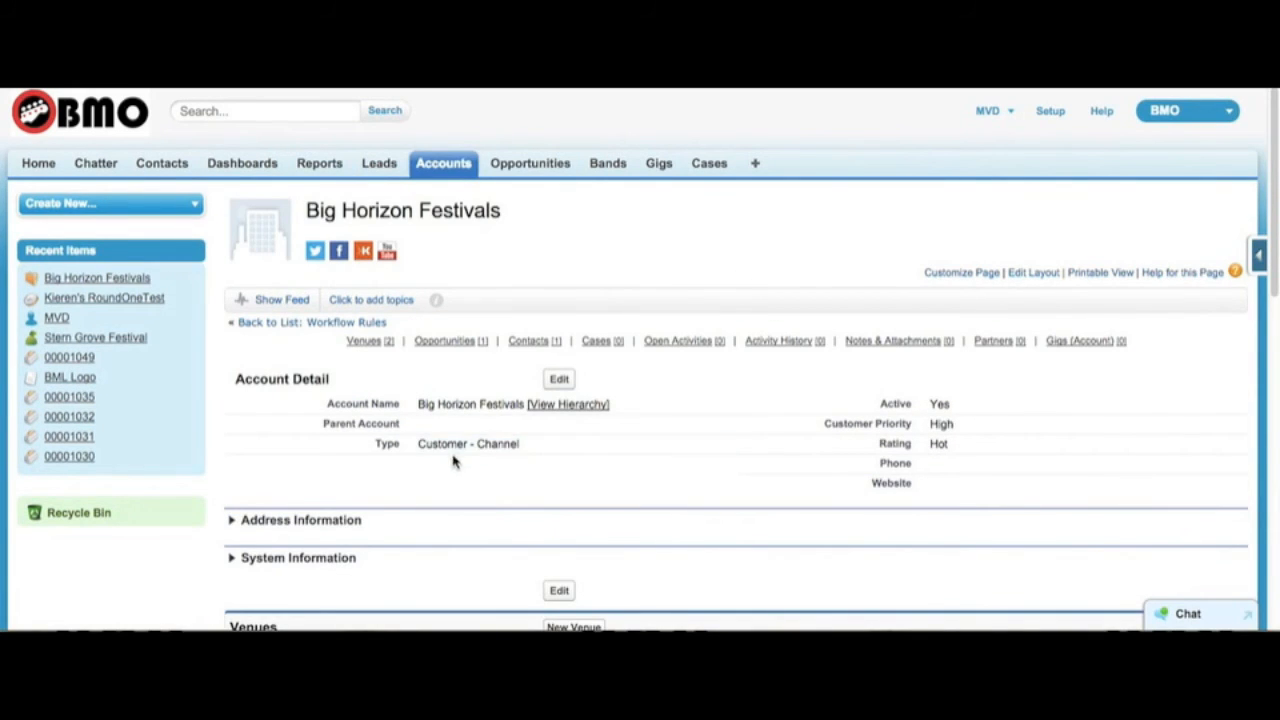
# Step: Set the Big Horizon Festivals account's Type to Prospect and save the account
pyautogui.doubleClick(428, 444)
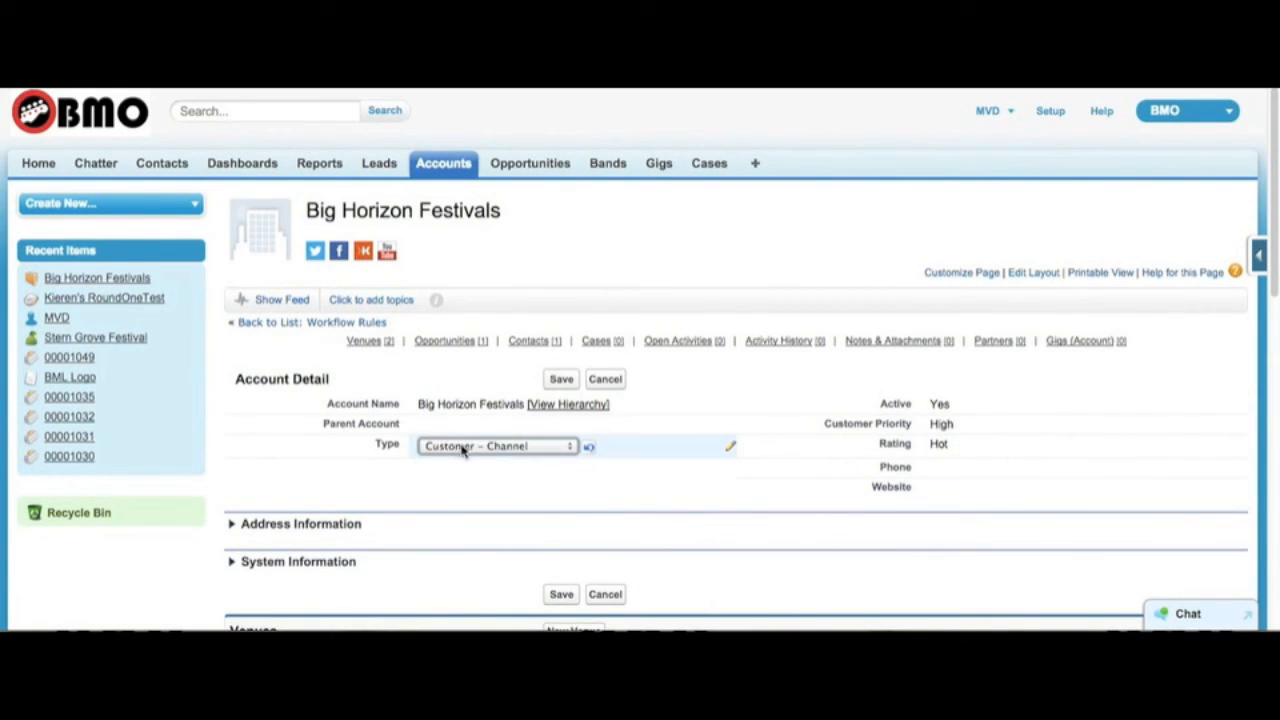
pyautogui.click(463, 450)
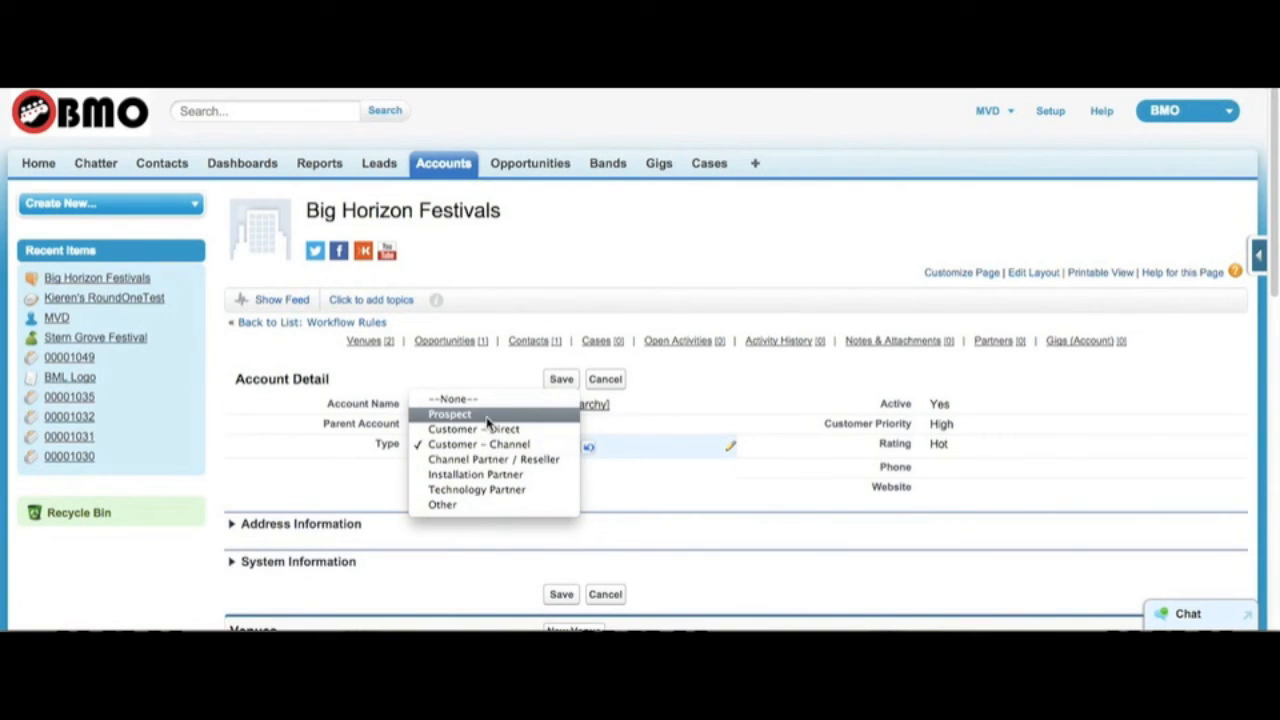
pyautogui.click(486, 415)
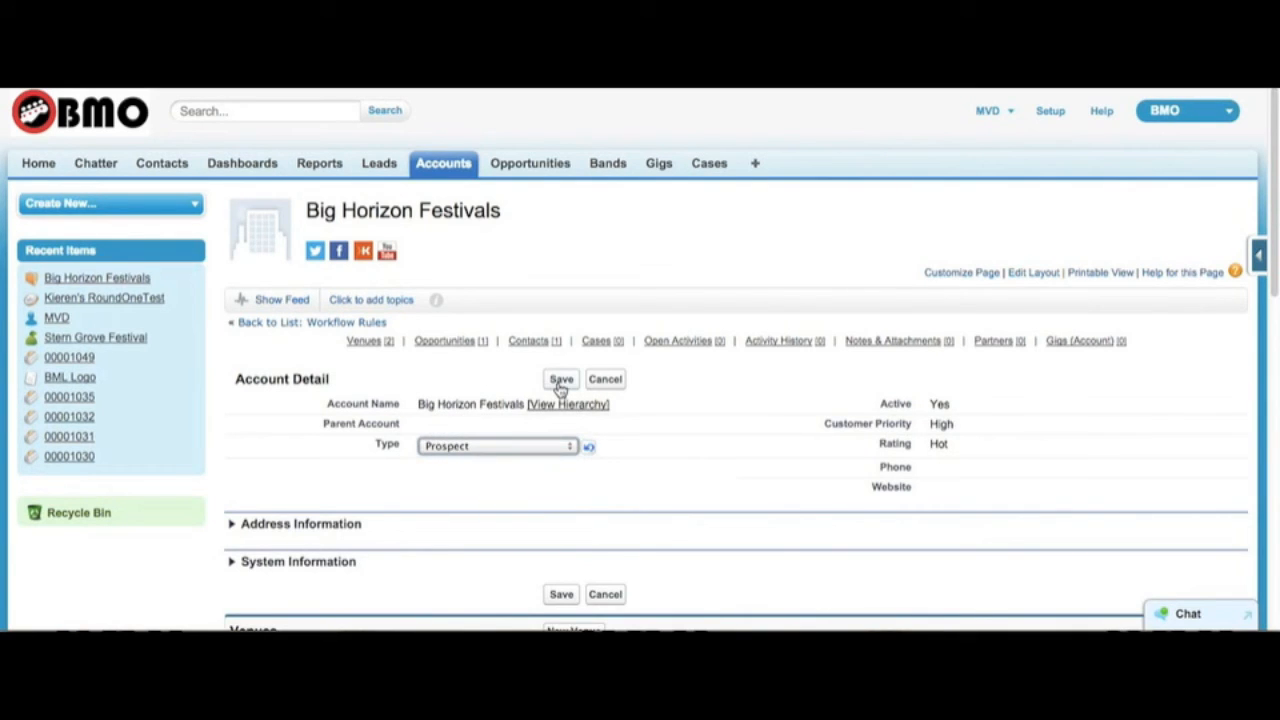
pyautogui.click(560, 384)
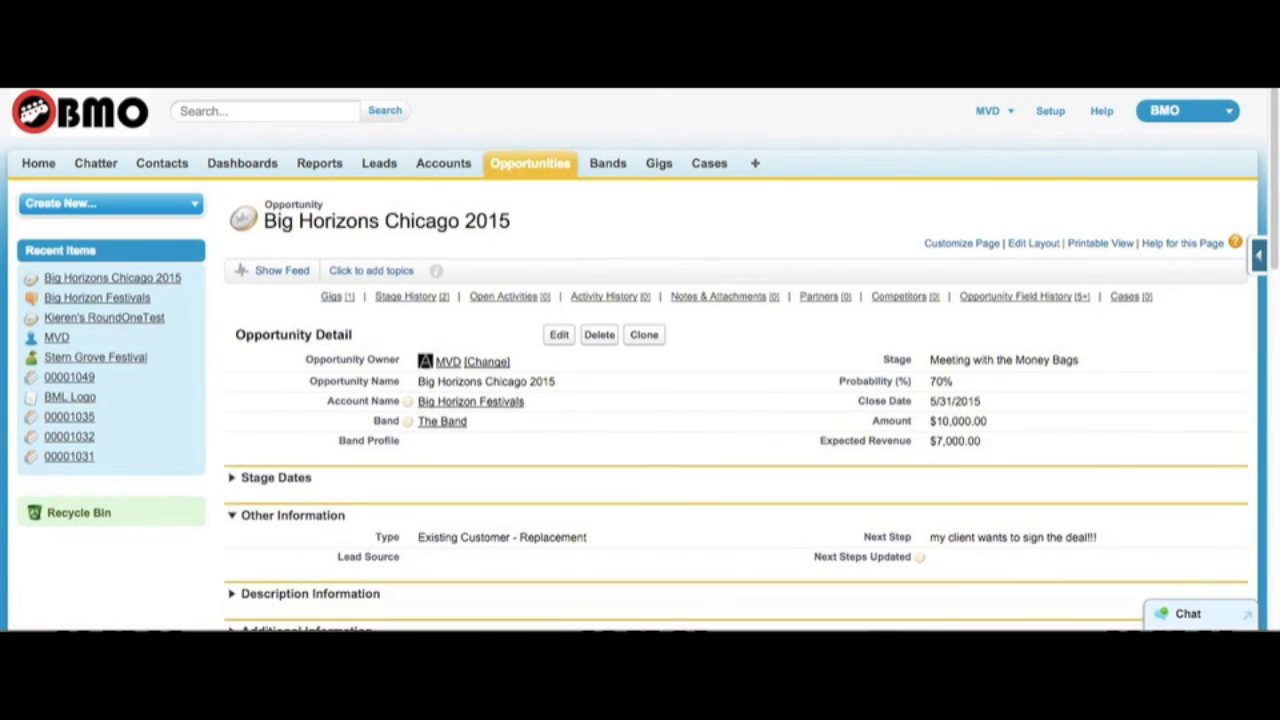
# Step: Set the Type of the Big Horizons Chicago 2015 opportunity to New Customer and save it
pyautogui.doubleClick(466, 537)
pyautogui.click(471, 537)
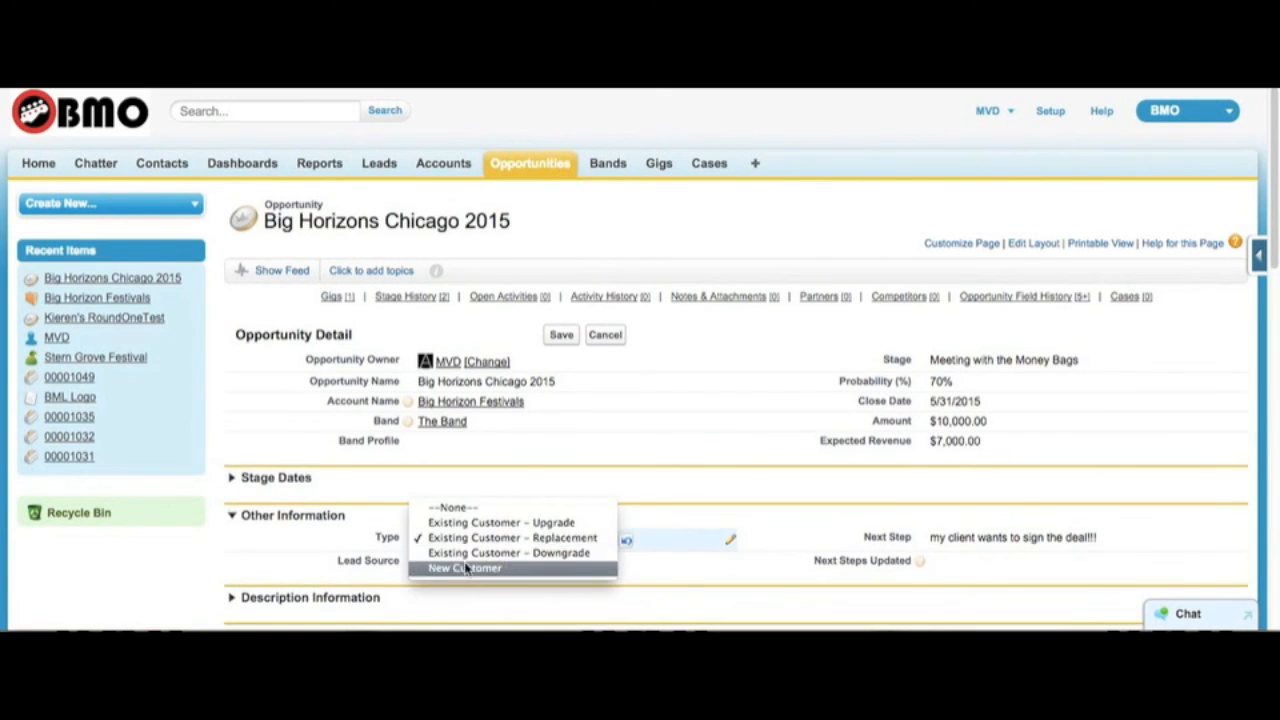
pyautogui.click(466, 567)
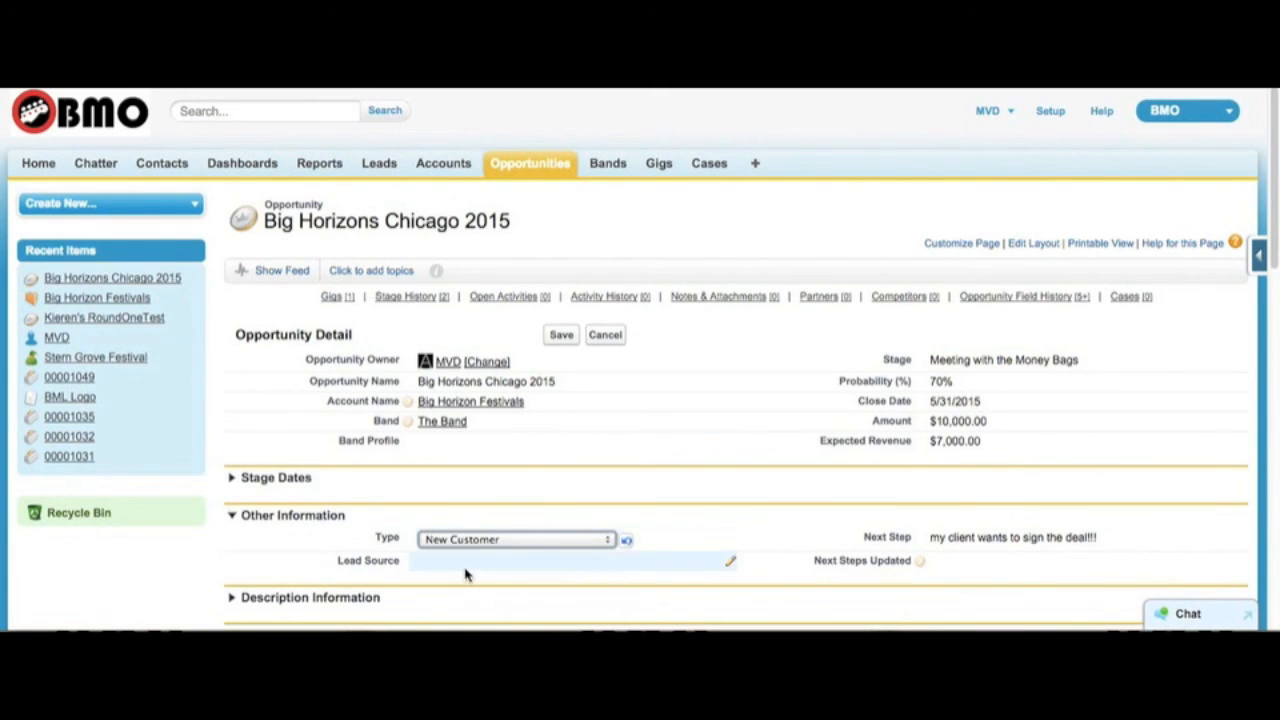
pyautogui.click(560, 335)
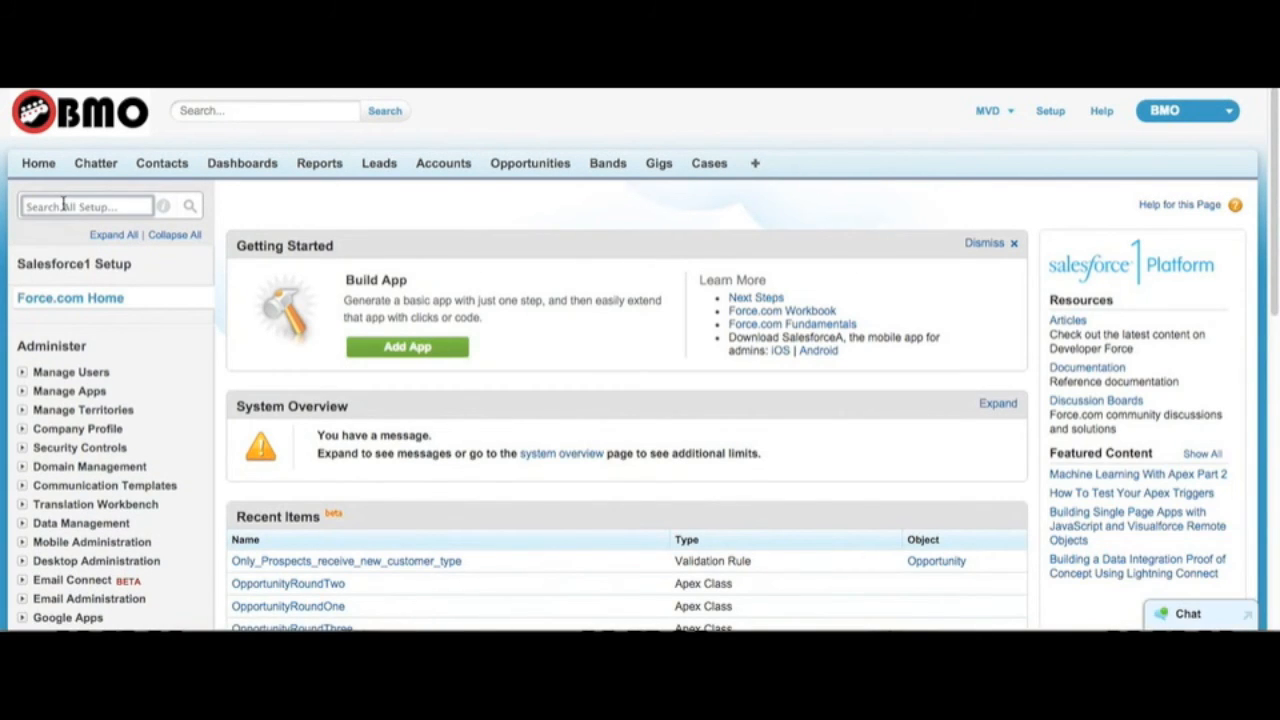
# Step: Search Setup for "opp" and open the validation rules for opportunities
pyautogui.click(63, 205)
pyautogui.write('opp')
pyautogui.click(27, 207)
pyautogui.write('opp')
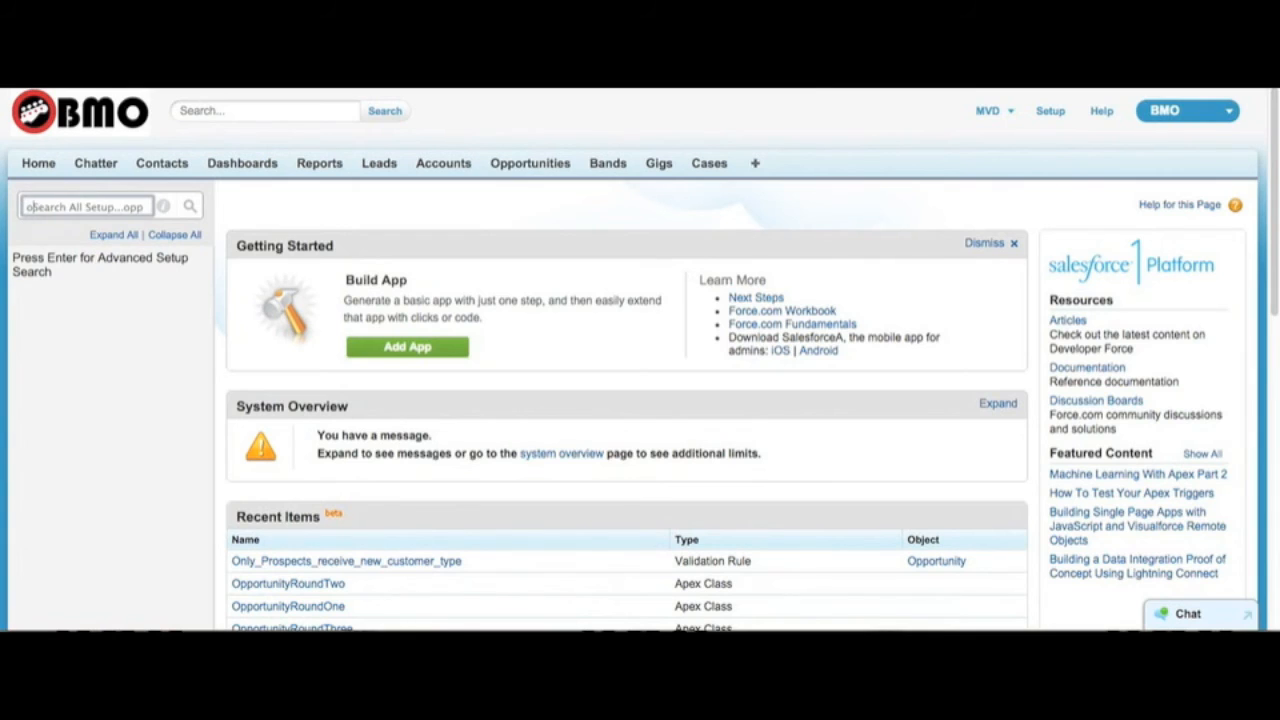
pyautogui.press('super+a')
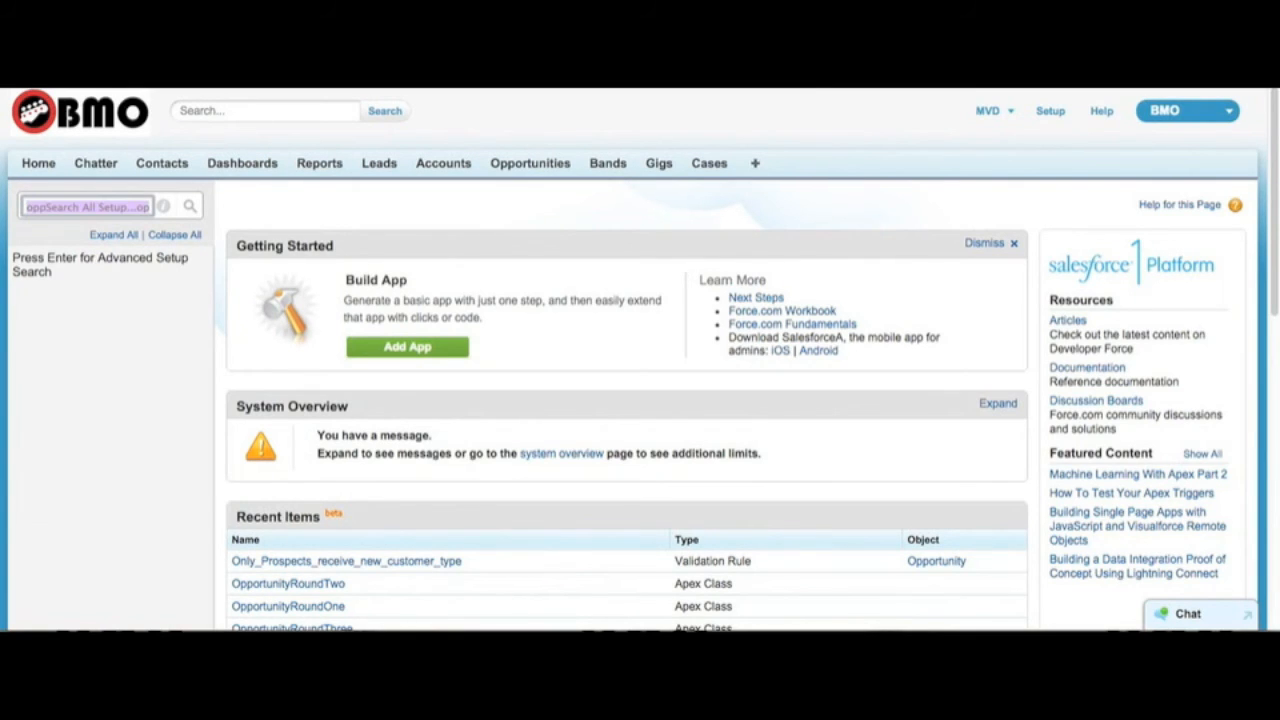
pyautogui.write('opp')
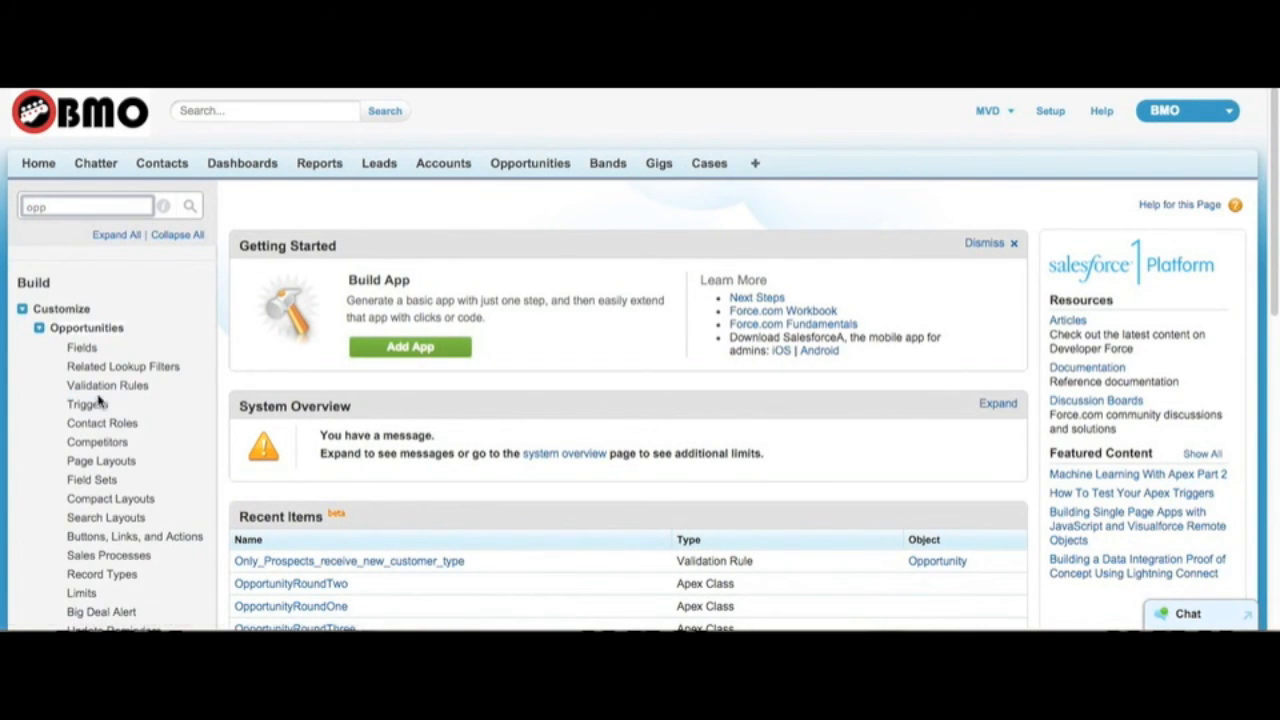
pyautogui.click(100, 387)
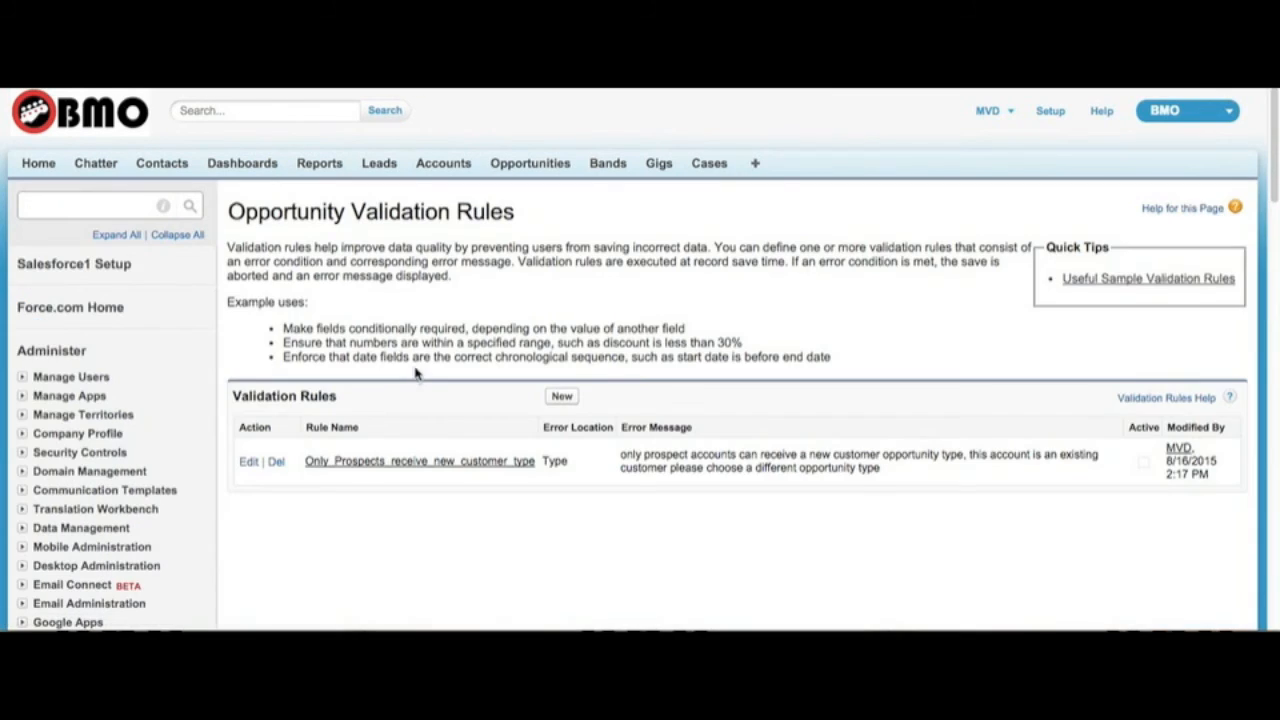
# Step: Start a new opportunity validation rule named Prospect_can_be_new_customer2
pyautogui.click(562, 398)
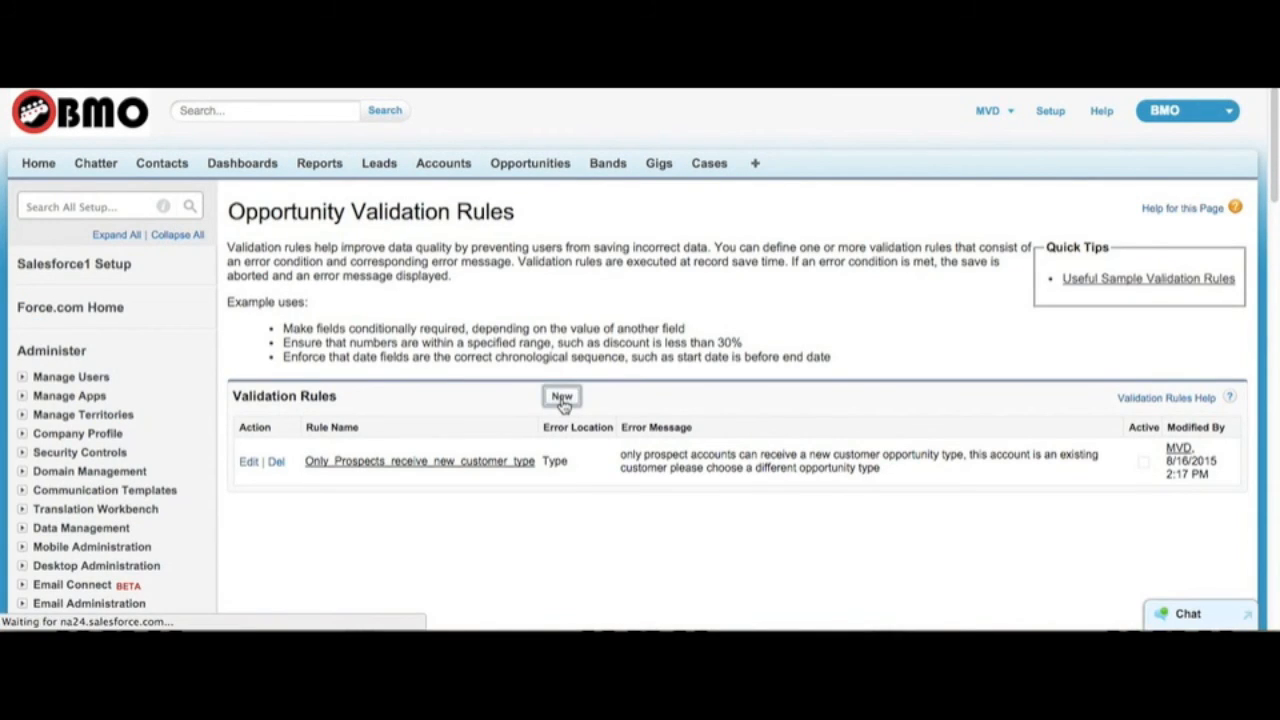
pyautogui.click(352, 340)
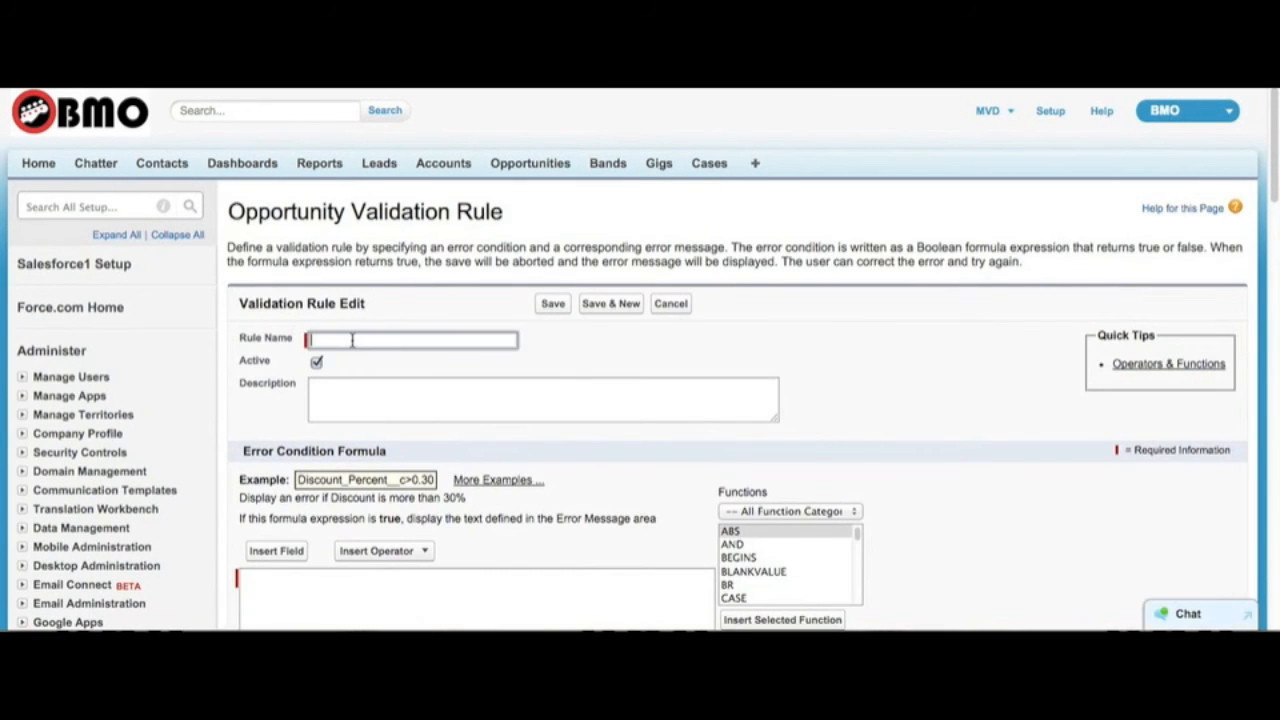
pyautogui.write('Prospect_can_be_new_customer')
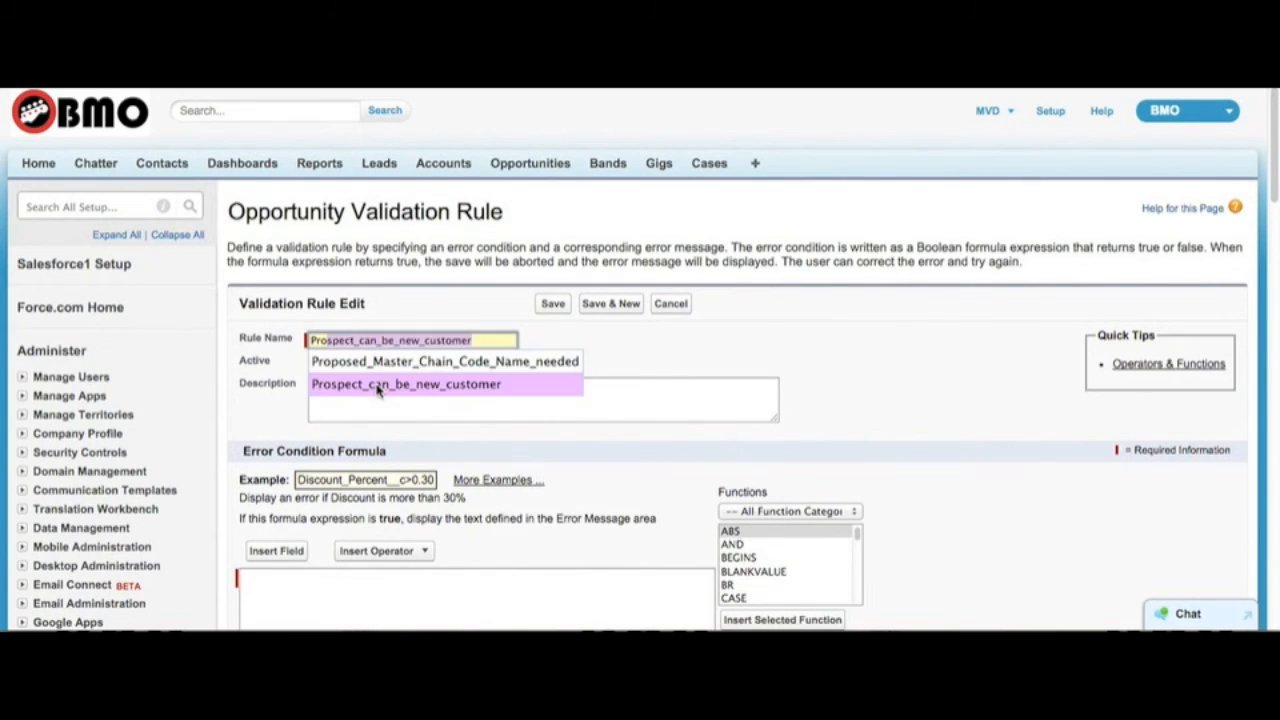
pyautogui.click(378, 388)
pyautogui.write('2')
# Step: Enter the rule description "users can only select new customer when account is prospect"
pyautogui.click(470, 389)
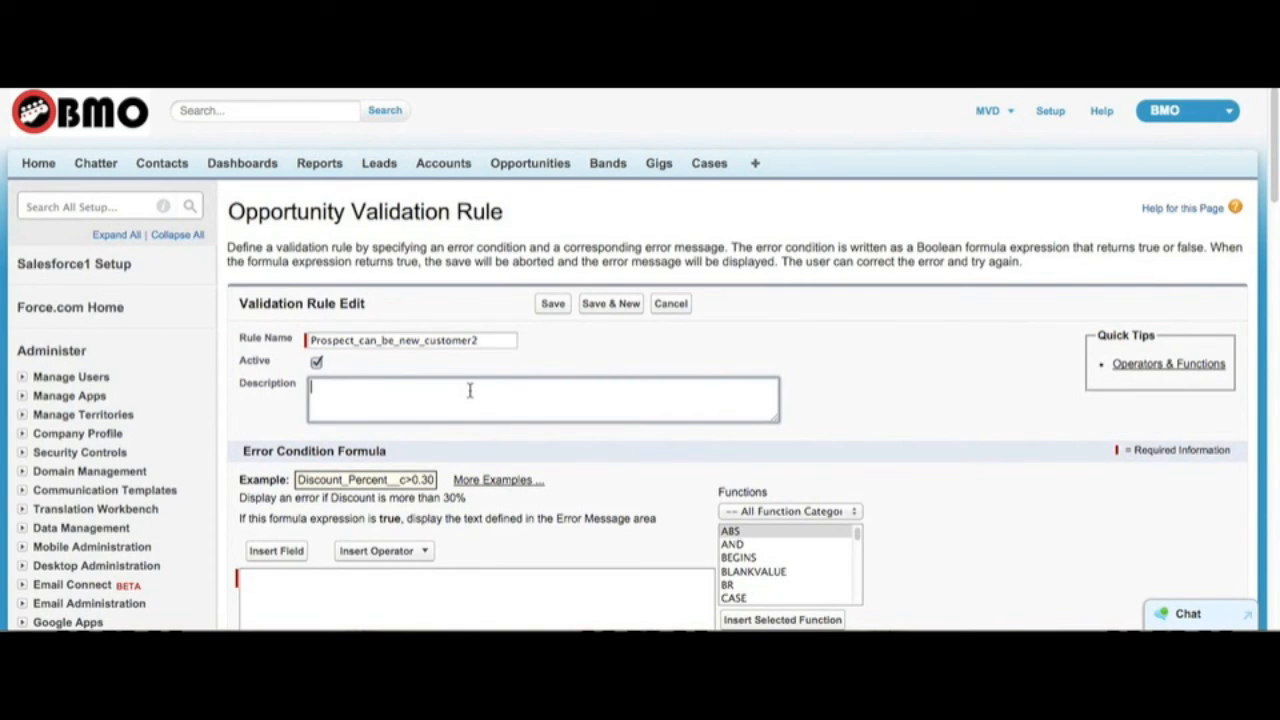
pyautogui.click(468, 390)
pyautogui.write('users can only select new cu')
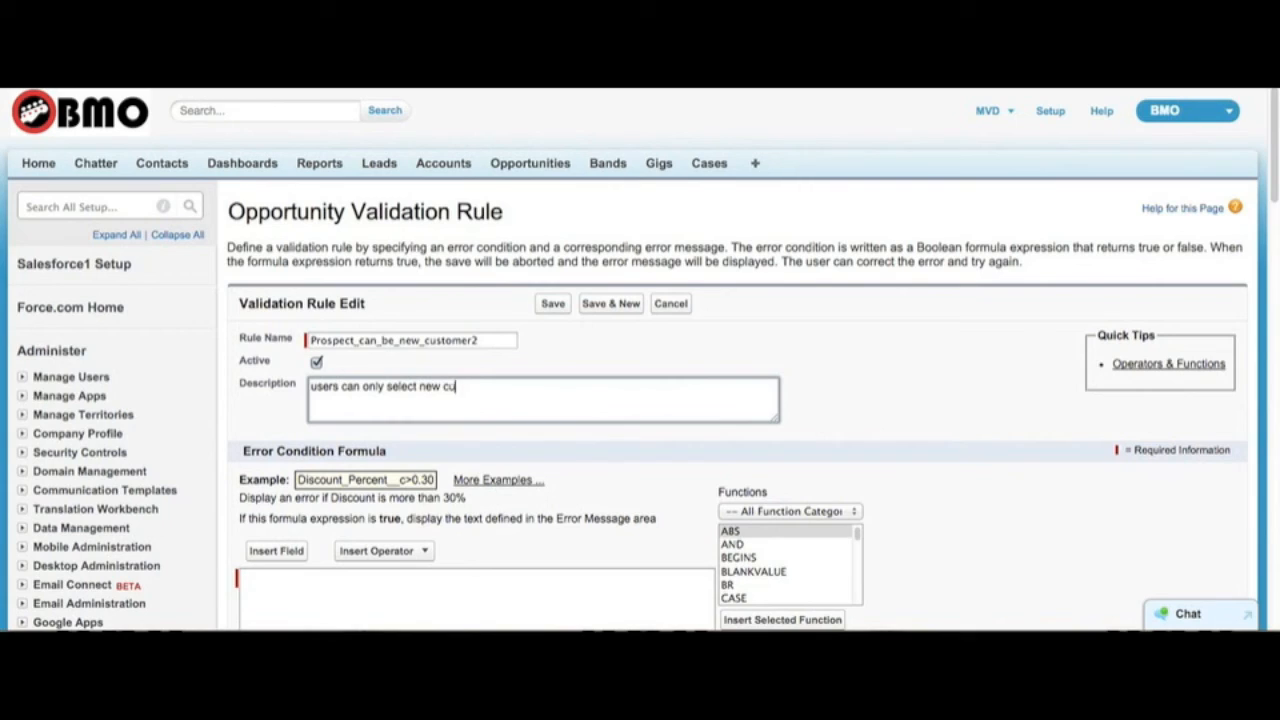
pyautogui.write('stomer when account is pros')
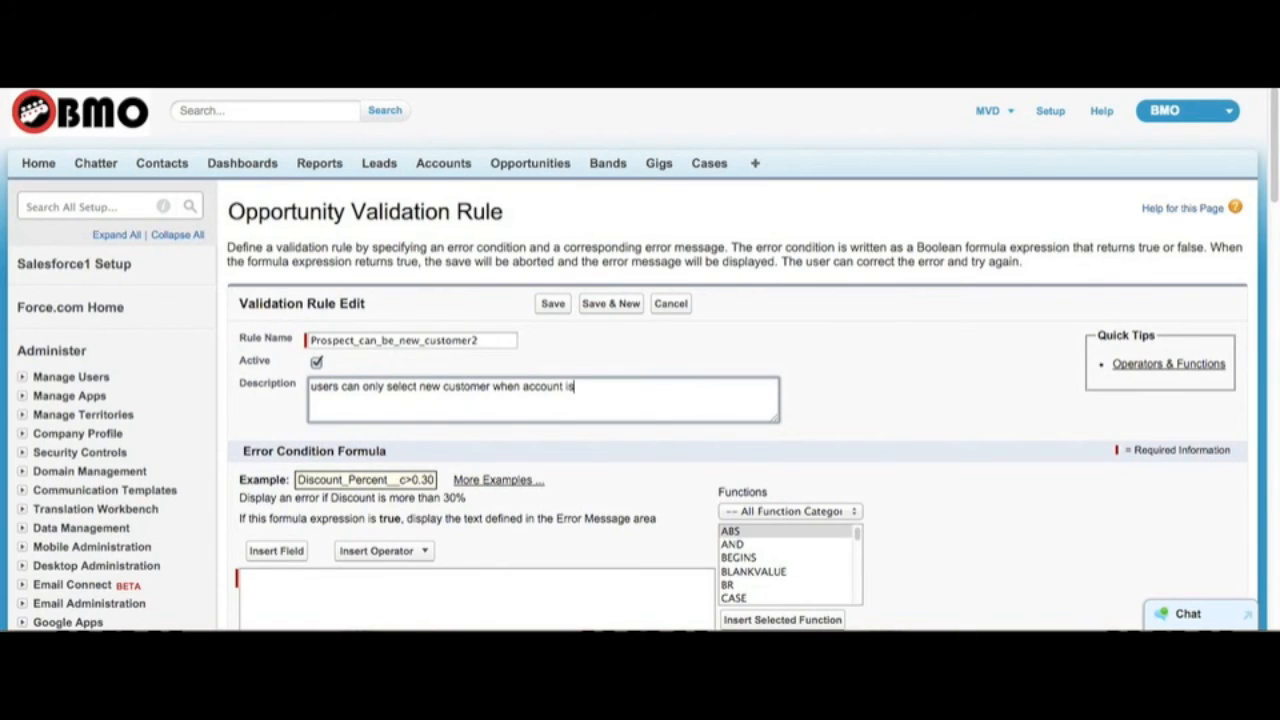
pyautogui.write('pect')
# Step: Review the available Type options on the Big Horizons Chicago 2015 opportunity without changing the value
pyautogui.scroll(-1, 458, 457)
pyautogui.click(391, 535)
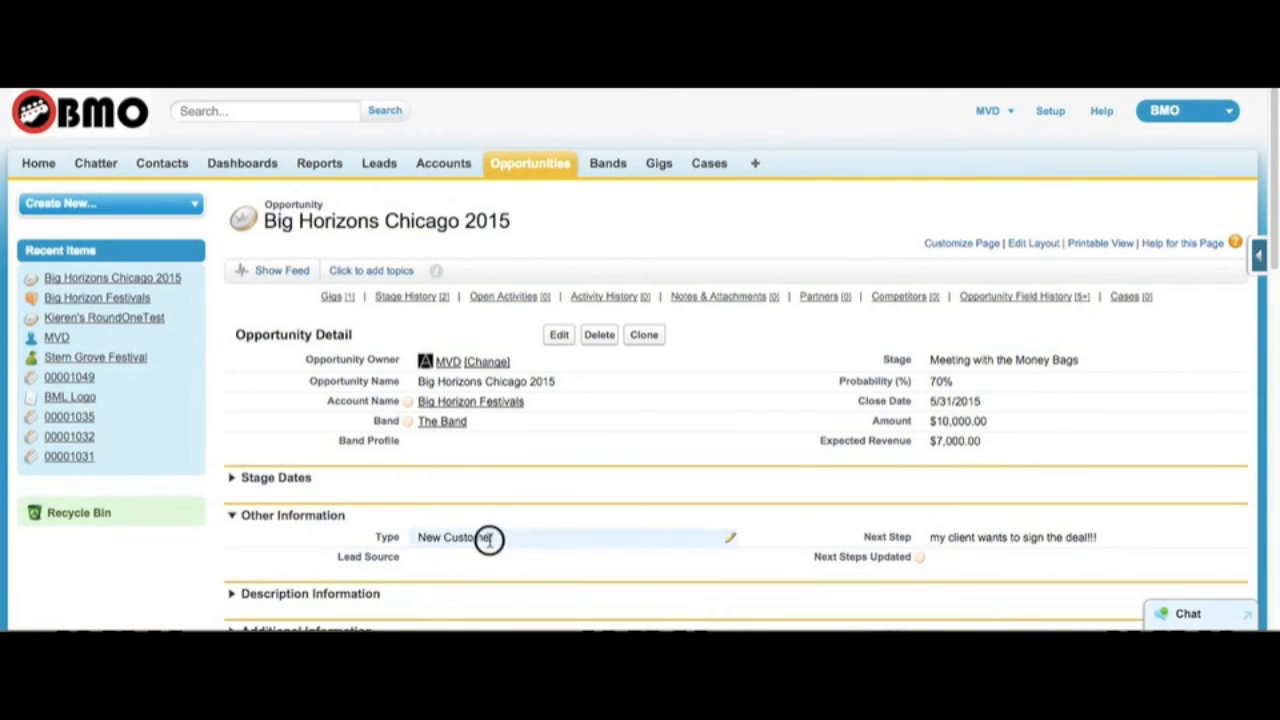
pyautogui.doubleClick(490, 537)
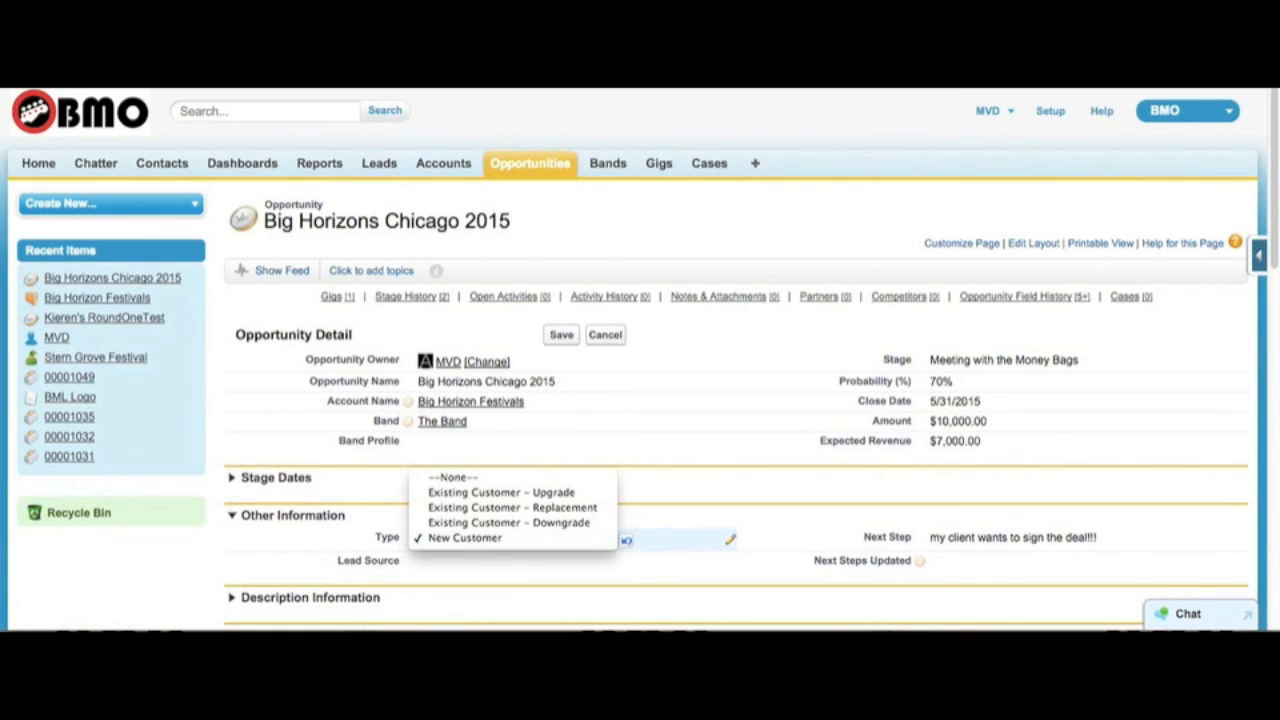
pyautogui.press('Escape')
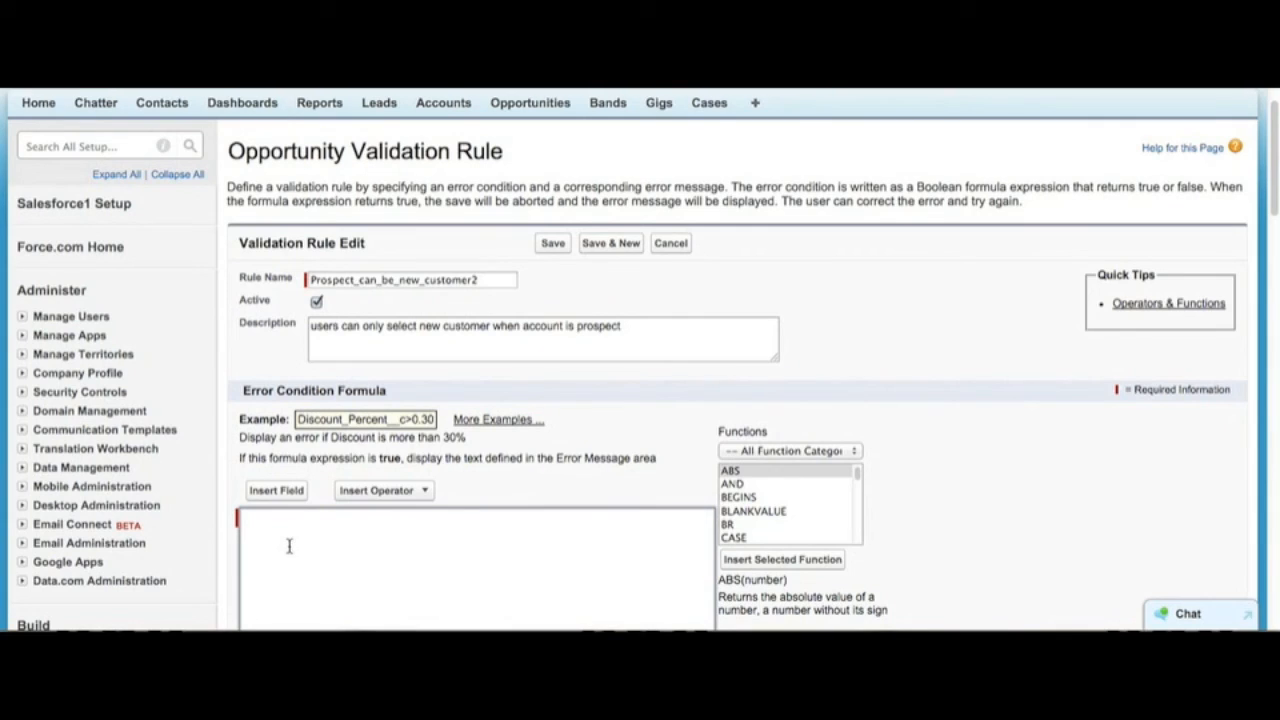
# Step: Look up the description of the NOT function in the formula function list
pyautogui.click(804, 452)
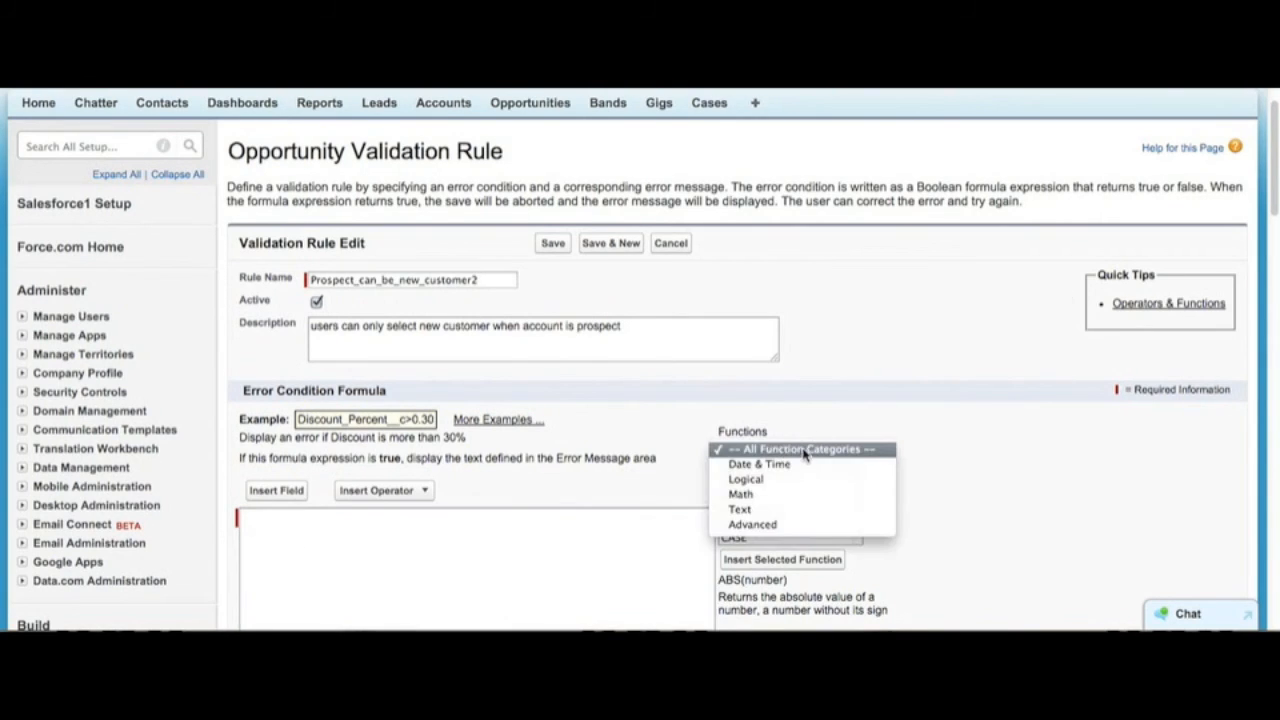
pyautogui.click(805, 452)
pyautogui.press('n')
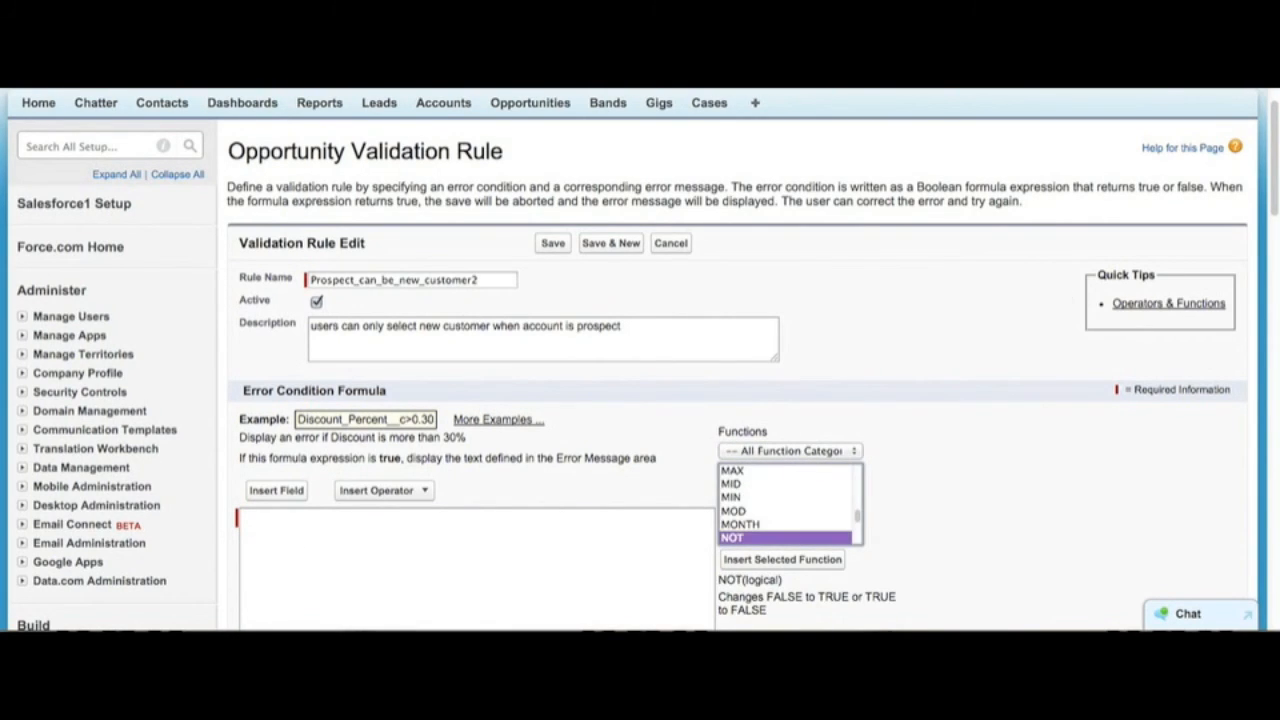
pyautogui.scroll(-1, 890, 480)
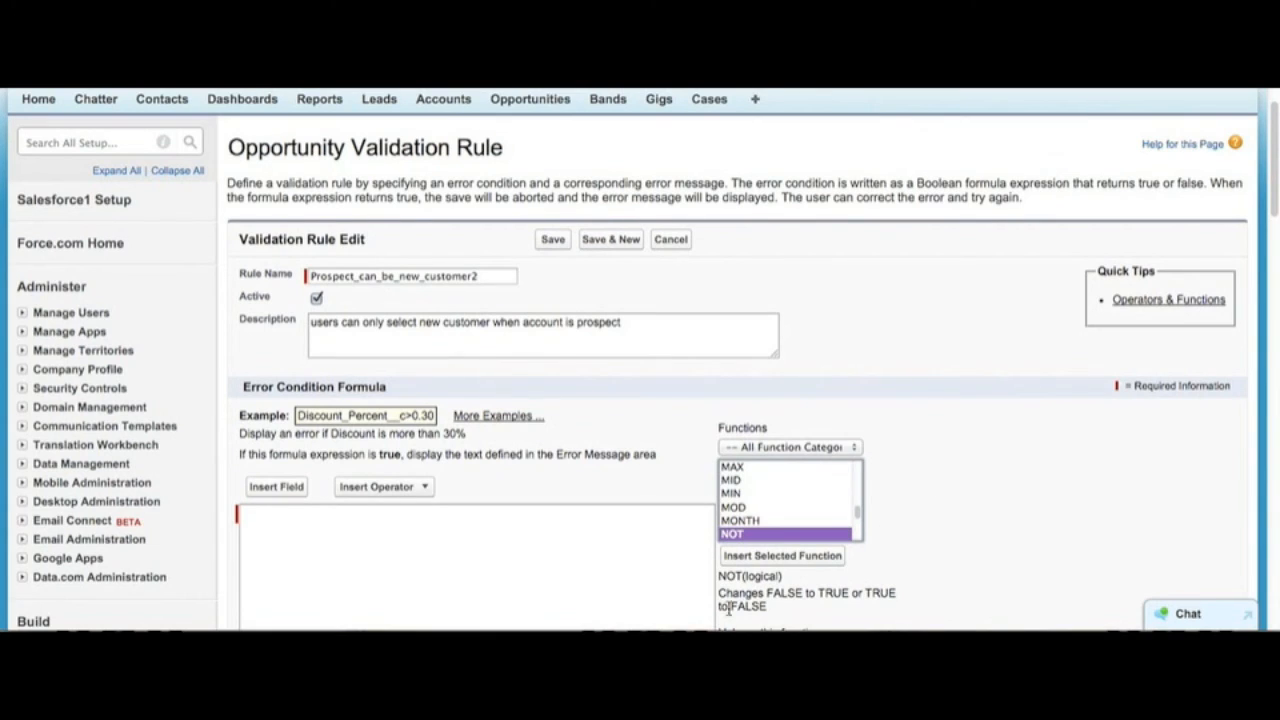
pyautogui.scroll(-2, 850, 594)
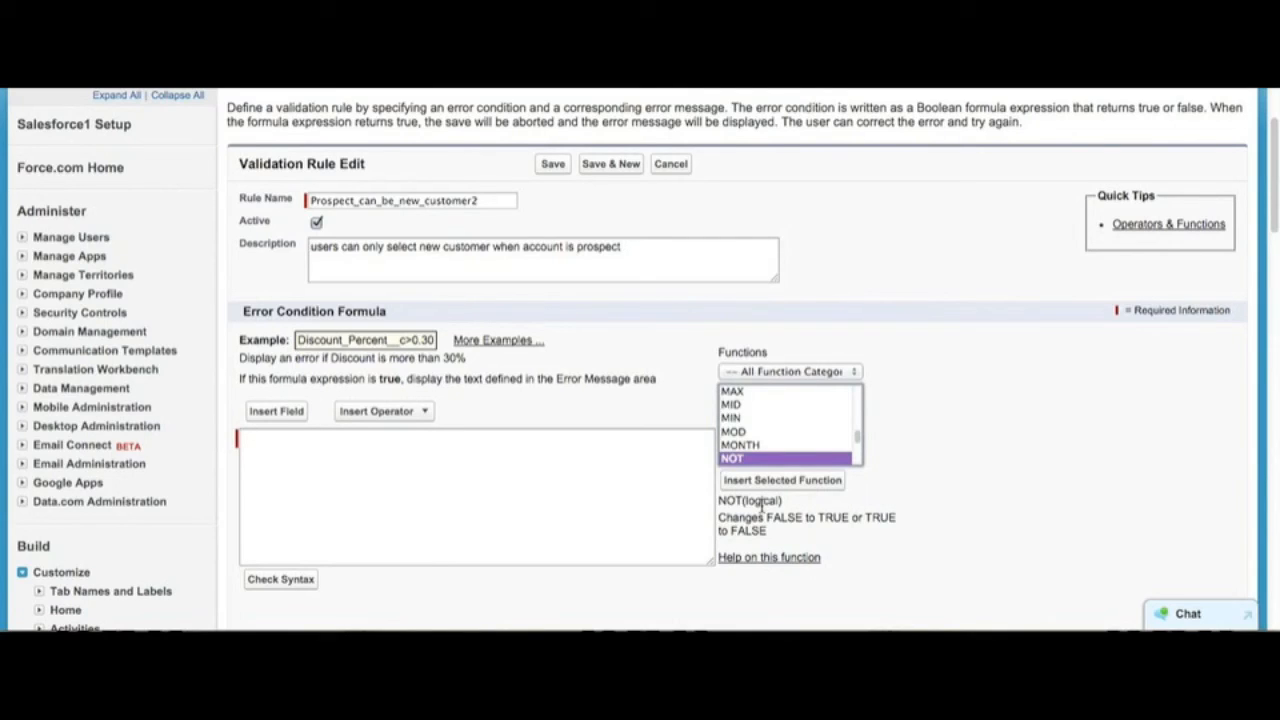
pyautogui.press('Down')
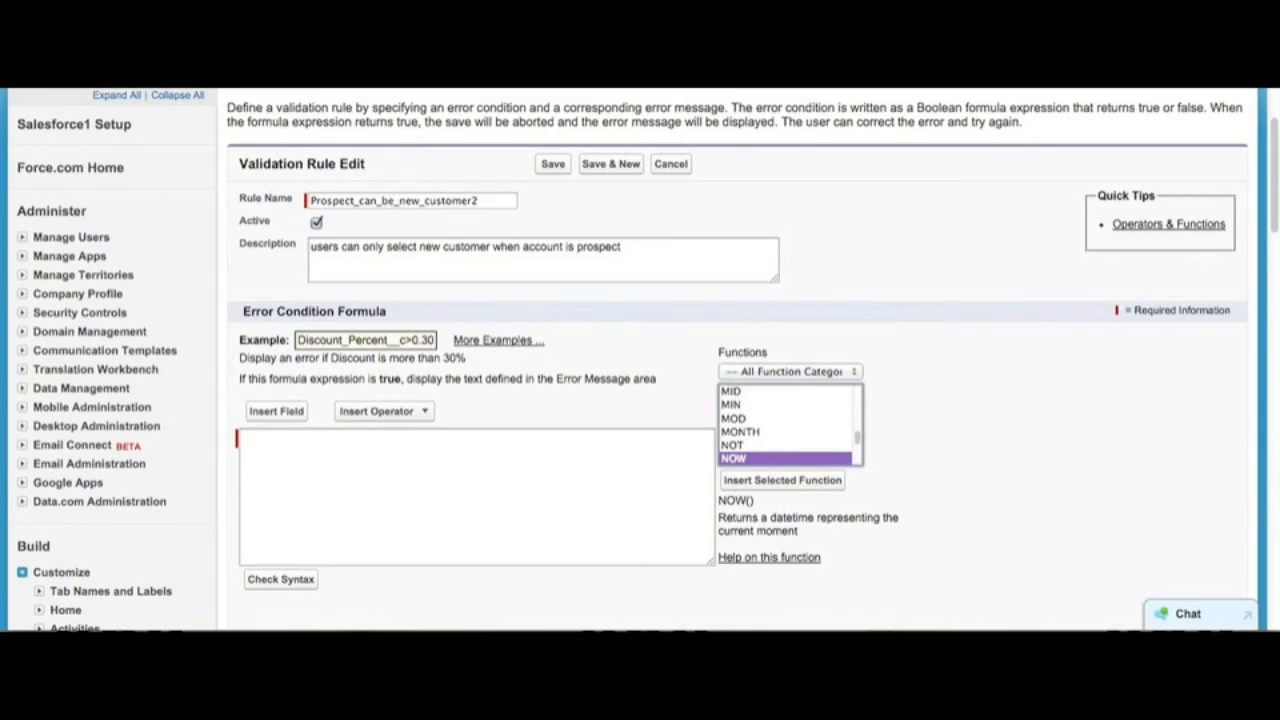
# Step: Begin the error condition formula with NOT(ISPICKVAL( and insert the Account.Type field as its first argument
pyautogui.click(611, 466)
pyautogui.write('NOT (ISPICKVAL(')
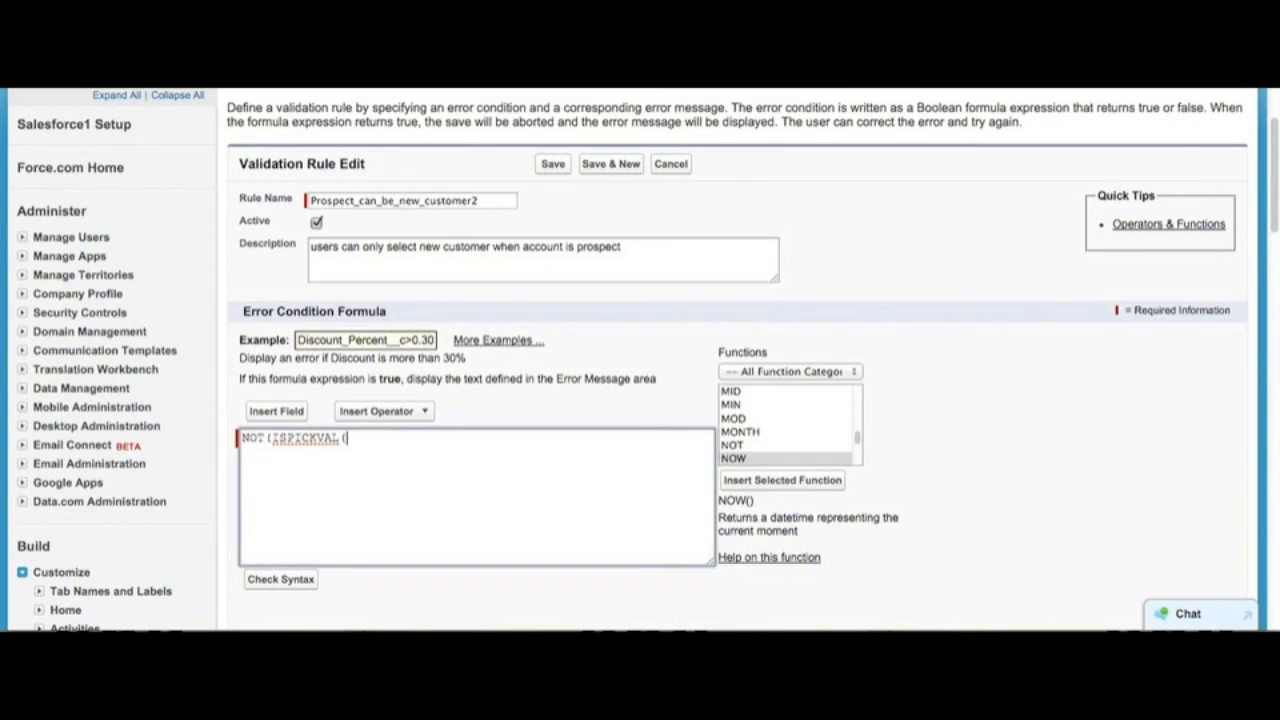
pyautogui.click(277, 412)
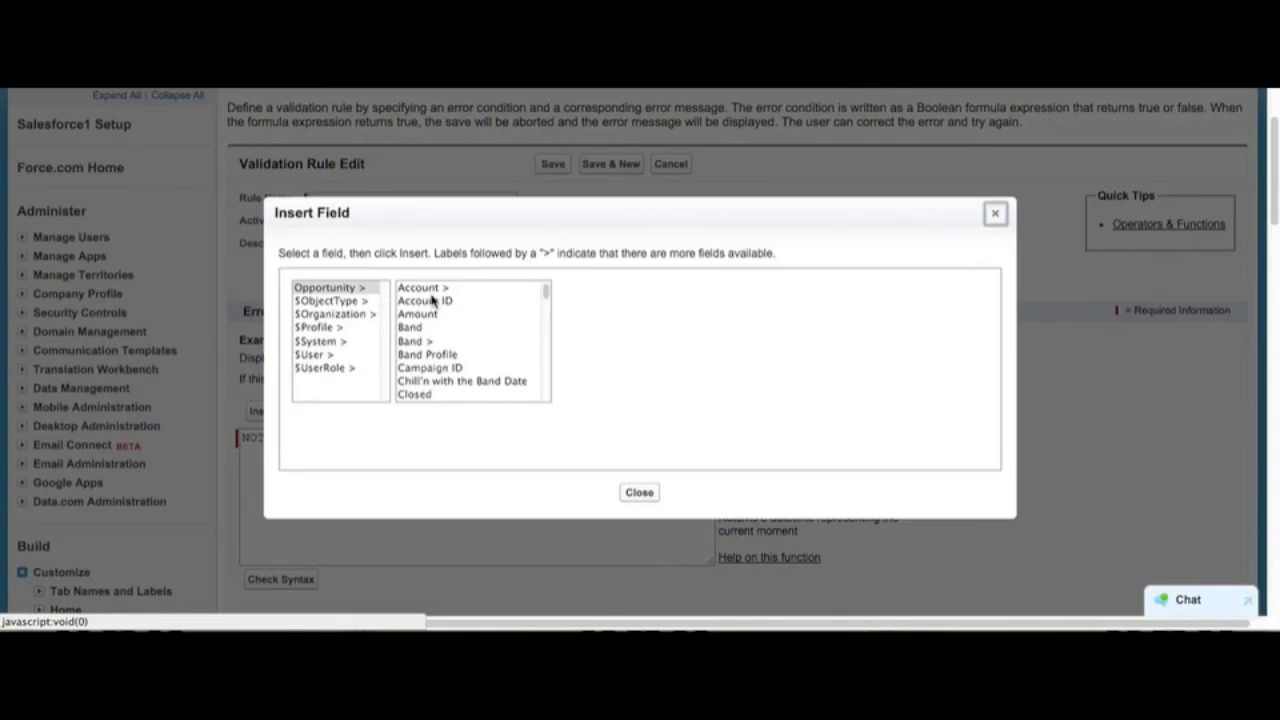
pyautogui.click(365, 290)
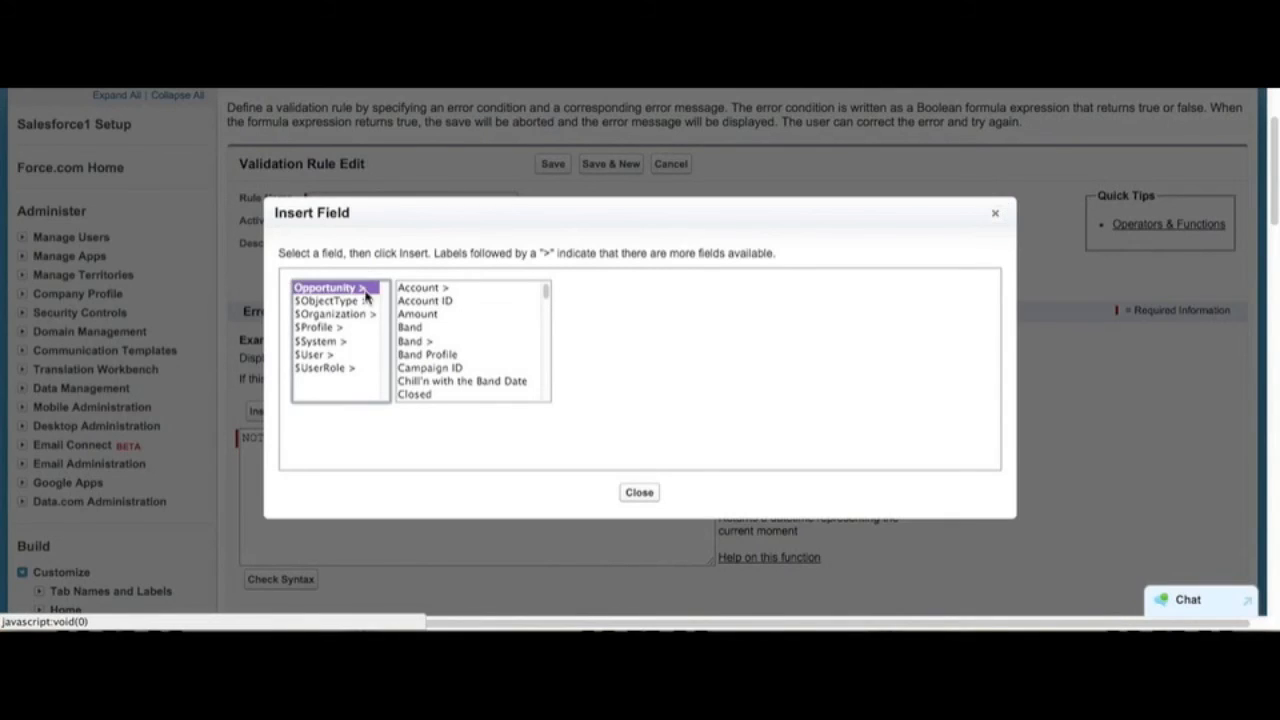
pyautogui.click(431, 292)
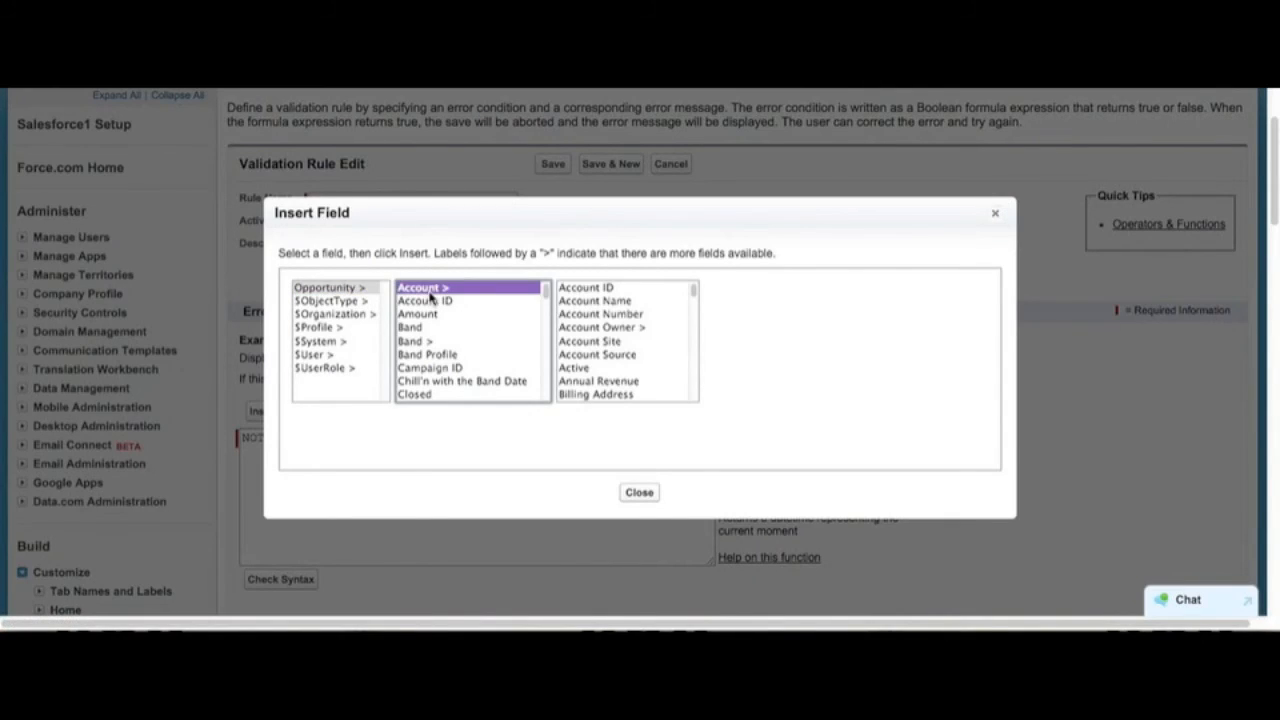
pyautogui.click(626, 303)
pyautogui.write('ty')
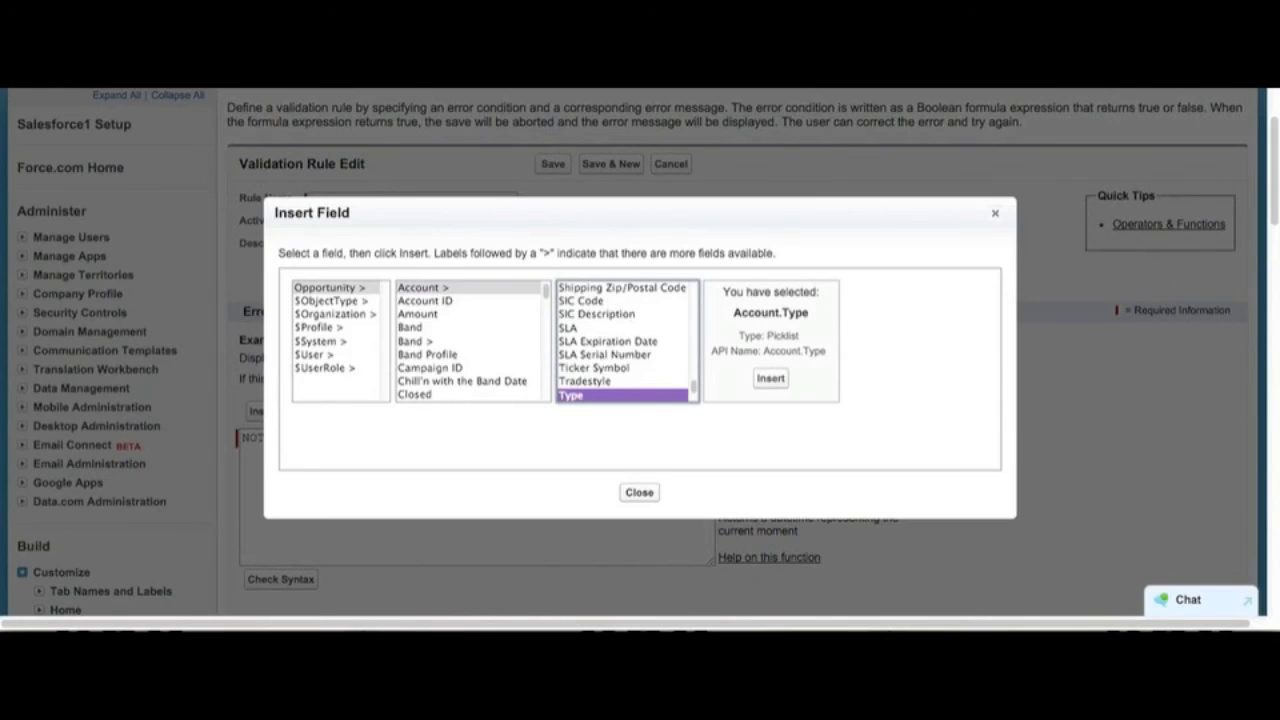
pyautogui.click(768, 379)
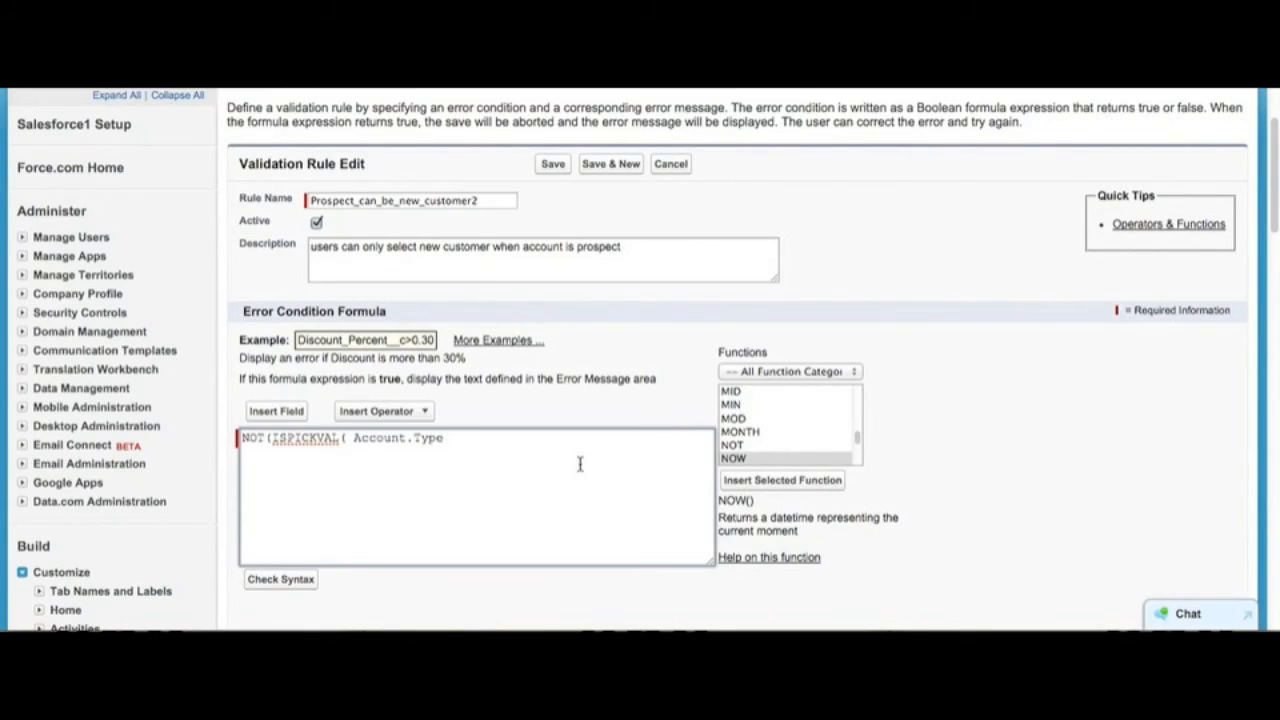
# Step: Complete the first condition with the picklist value "Prospect" and close both functions
pyautogui.write(', "Prospect"))')
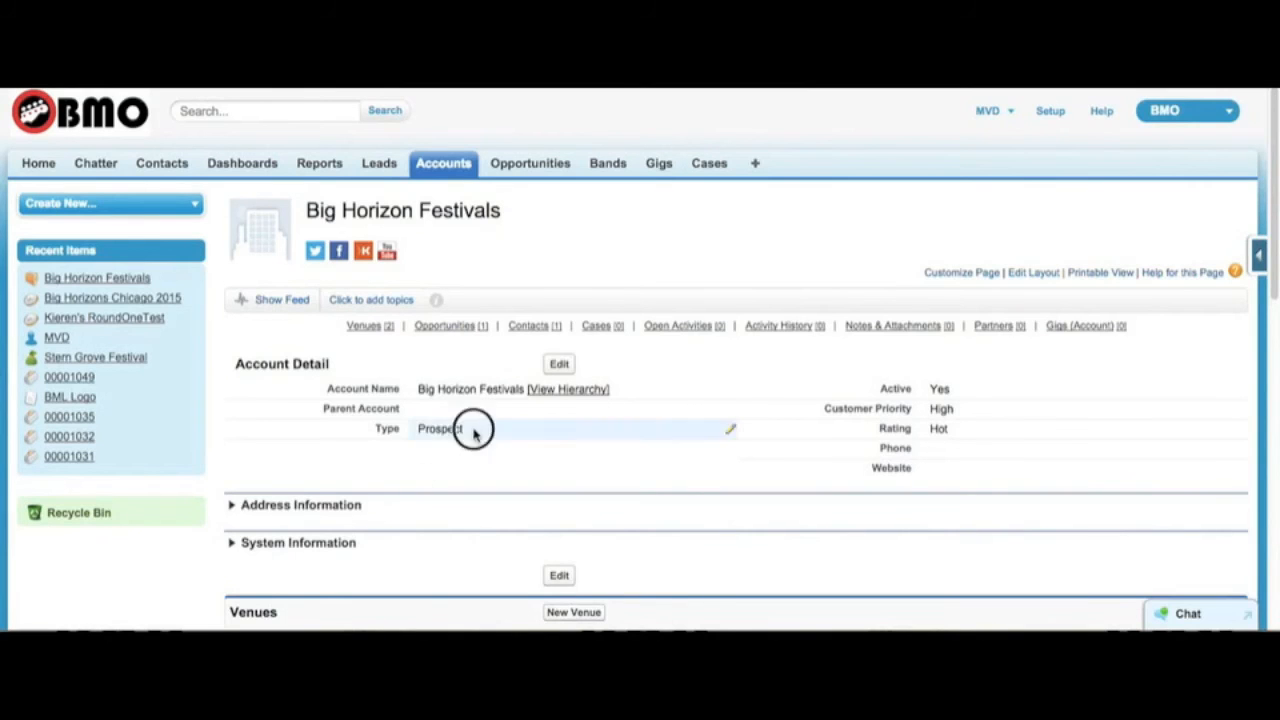
# Step: Review the available Type options on the Big Horizon Festivals account without changing the value
pyautogui.doubleClick(474, 432)
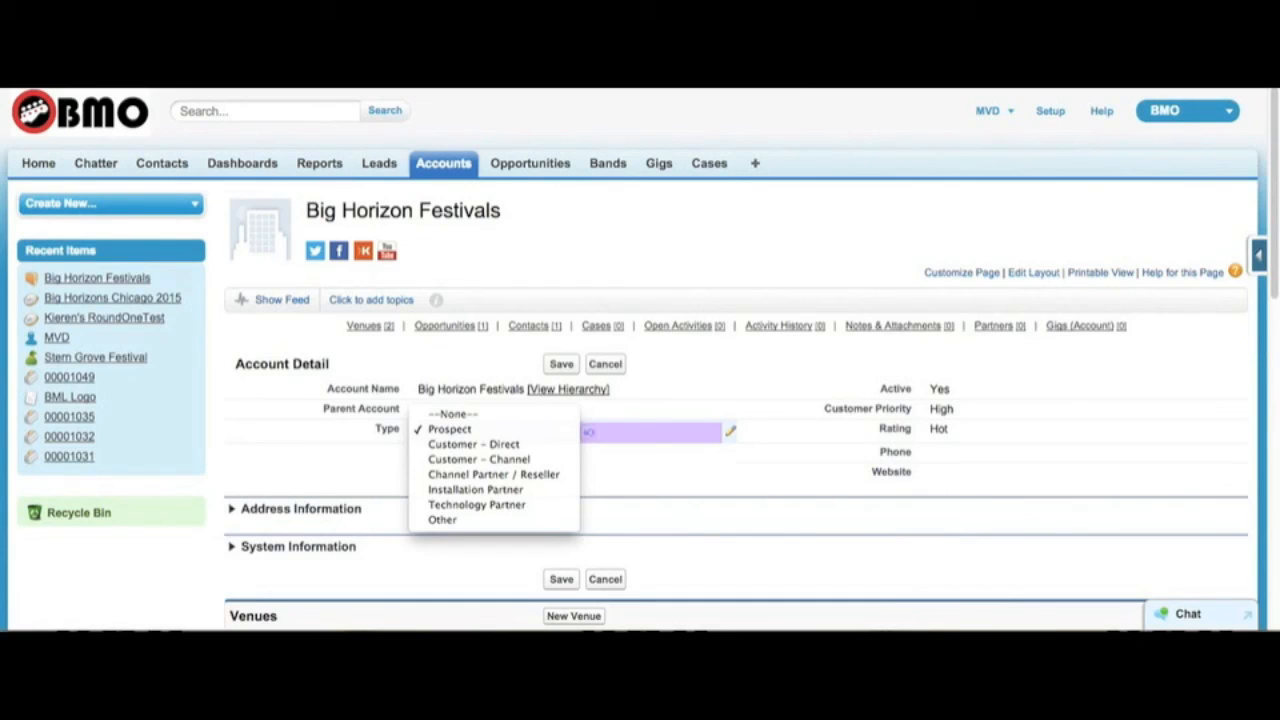
pyautogui.press('Return')
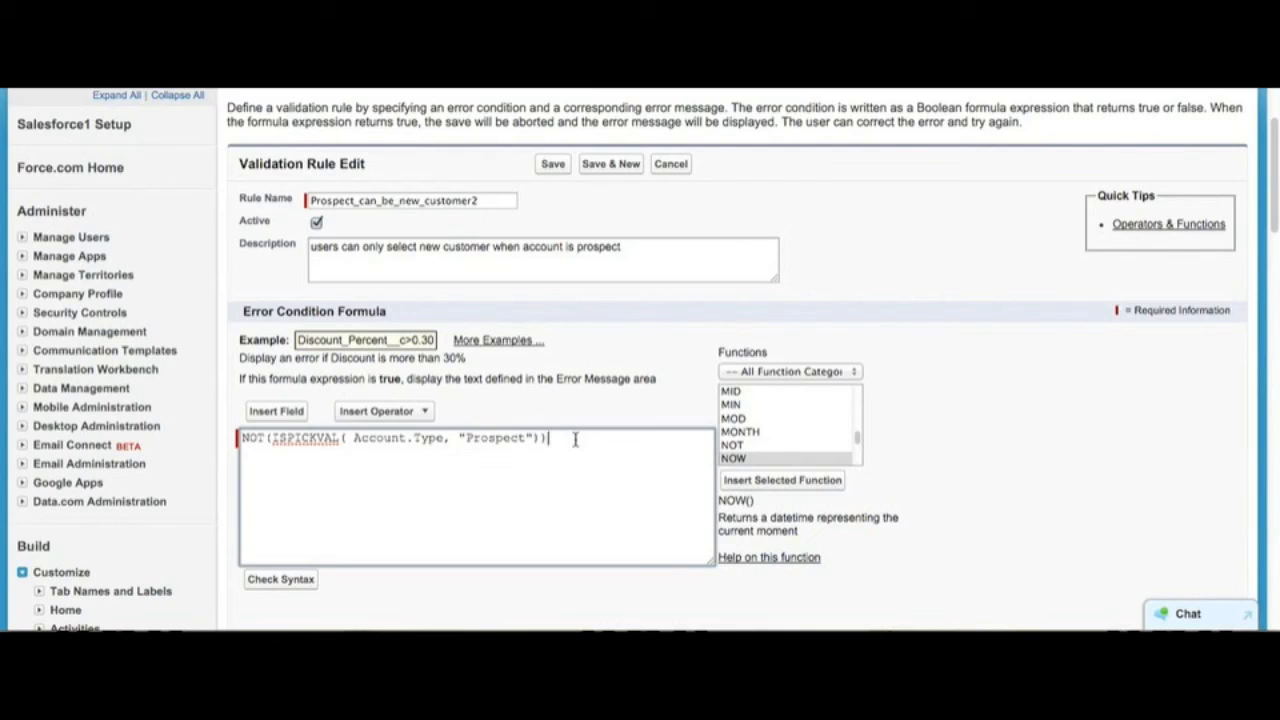
# Step: Append the && operator to the formula and insert the opportunity's own Type field on the second line
pyautogui.write('*')
pyautogui.press('BackSpace')
pyautogui.write('&&')
pyautogui.click(293, 416)
pyautogui.click(349, 287)
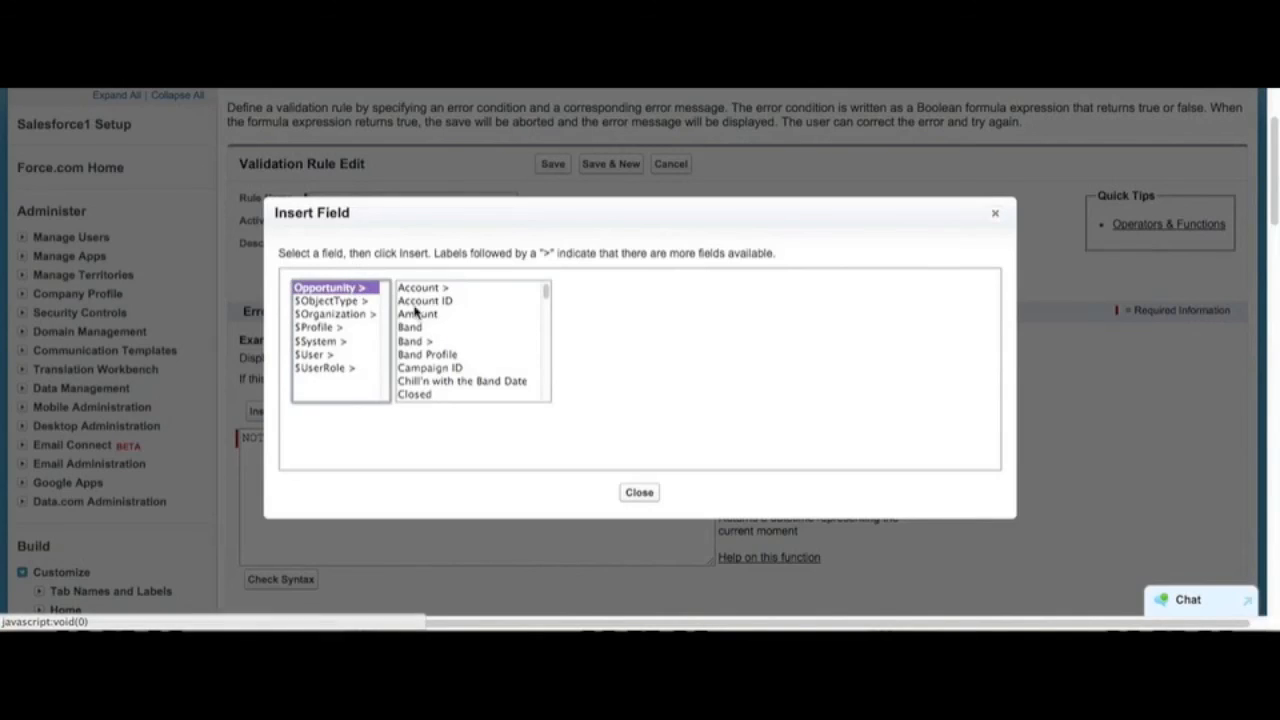
pyautogui.click(424, 315)
pyautogui.write('ty')
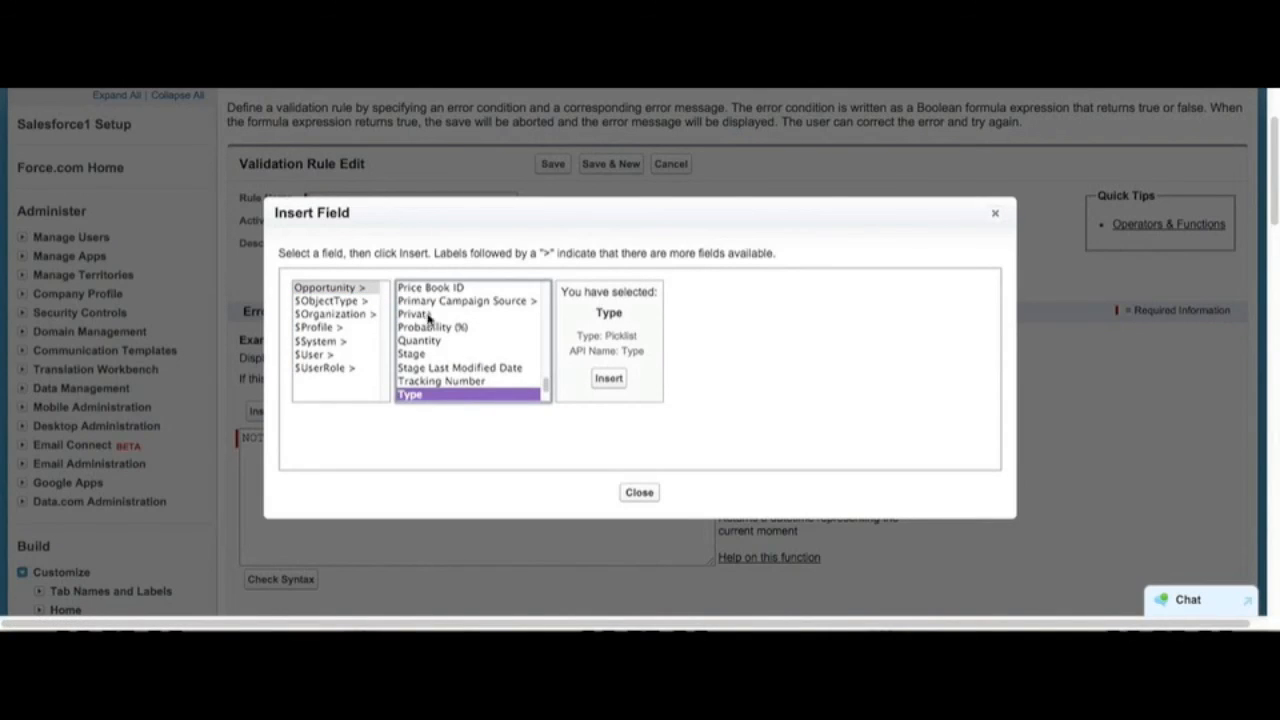
pyautogui.click(618, 379)
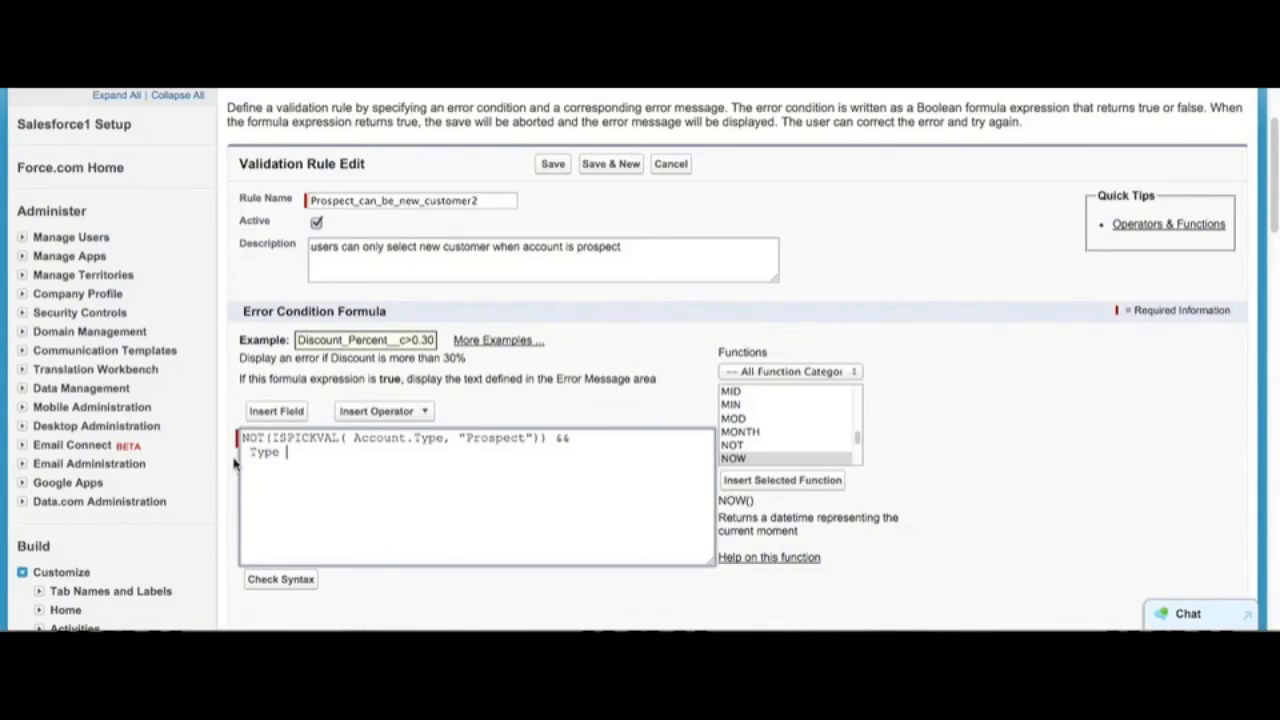
# Step: Wrap the inserted Type field as ISPICKVAL(Type, "New Customer") to complete the second condition
pyautogui.click(251, 447)
pyautogui.write('ISPICKVAL(')
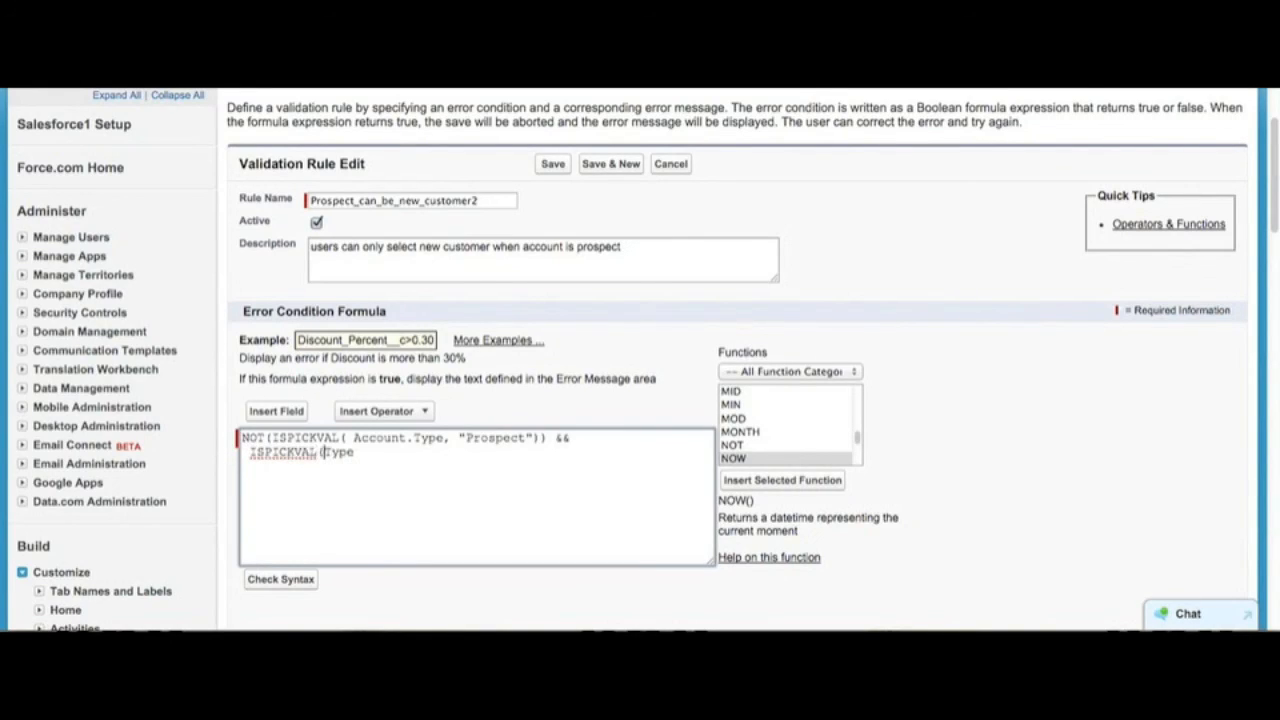
pyautogui.click(374, 450)
pyautogui.write(', "New Customer")')
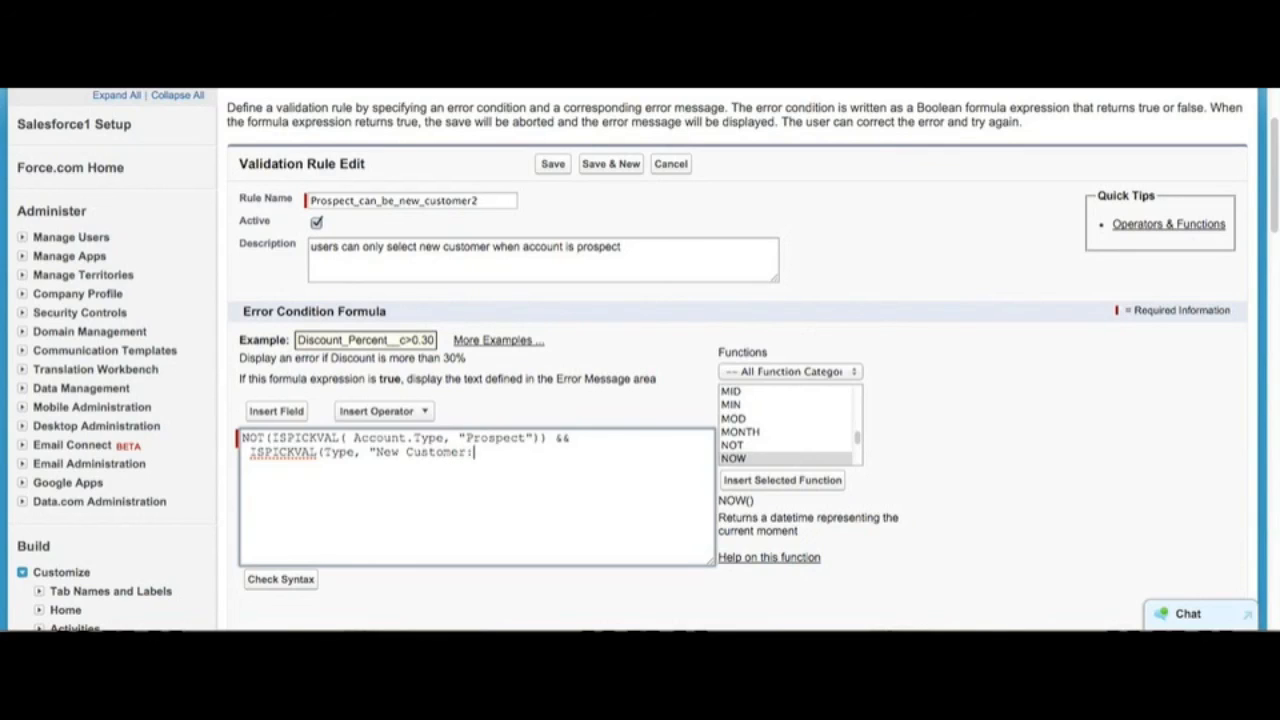
pyautogui.press('BackSpace')
pyautogui.press('BackSpace')
pyautogui.write('")')
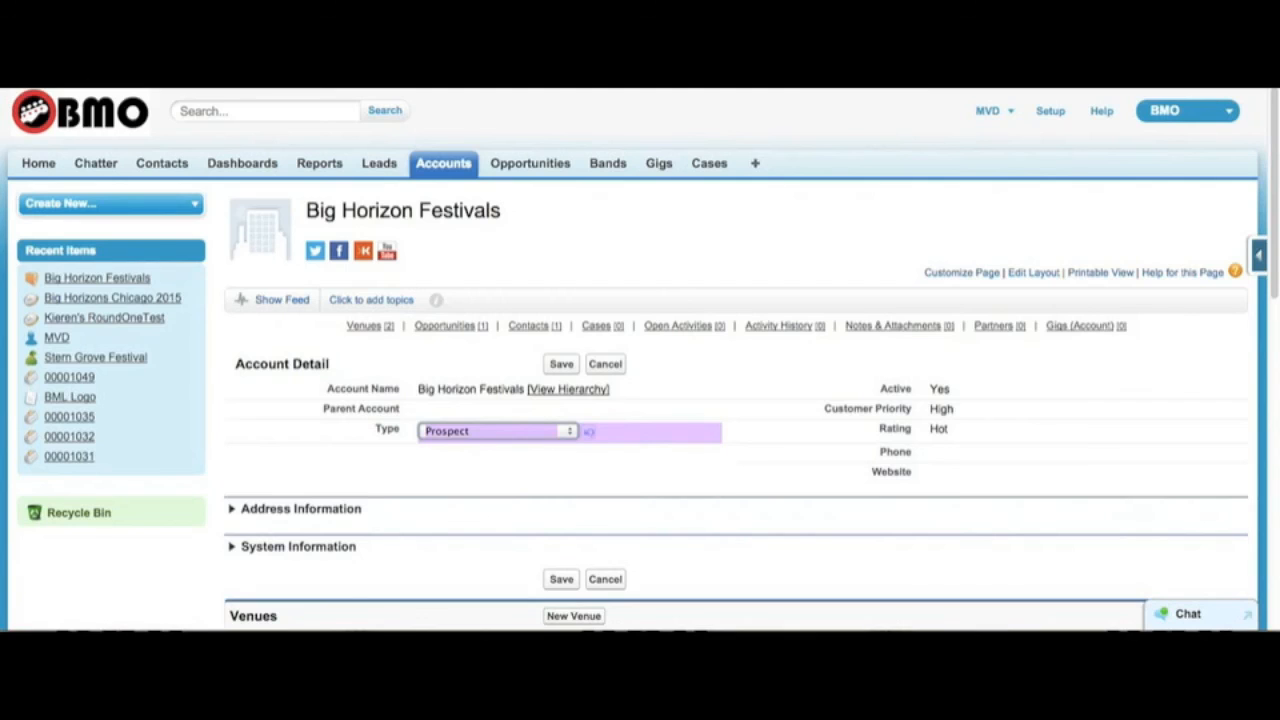
# Step: Compare the Type options of the Big Horizon Festivals account with those of the Big Horizons Chicago 2015 opportunity
pyautogui.click(440, 429)
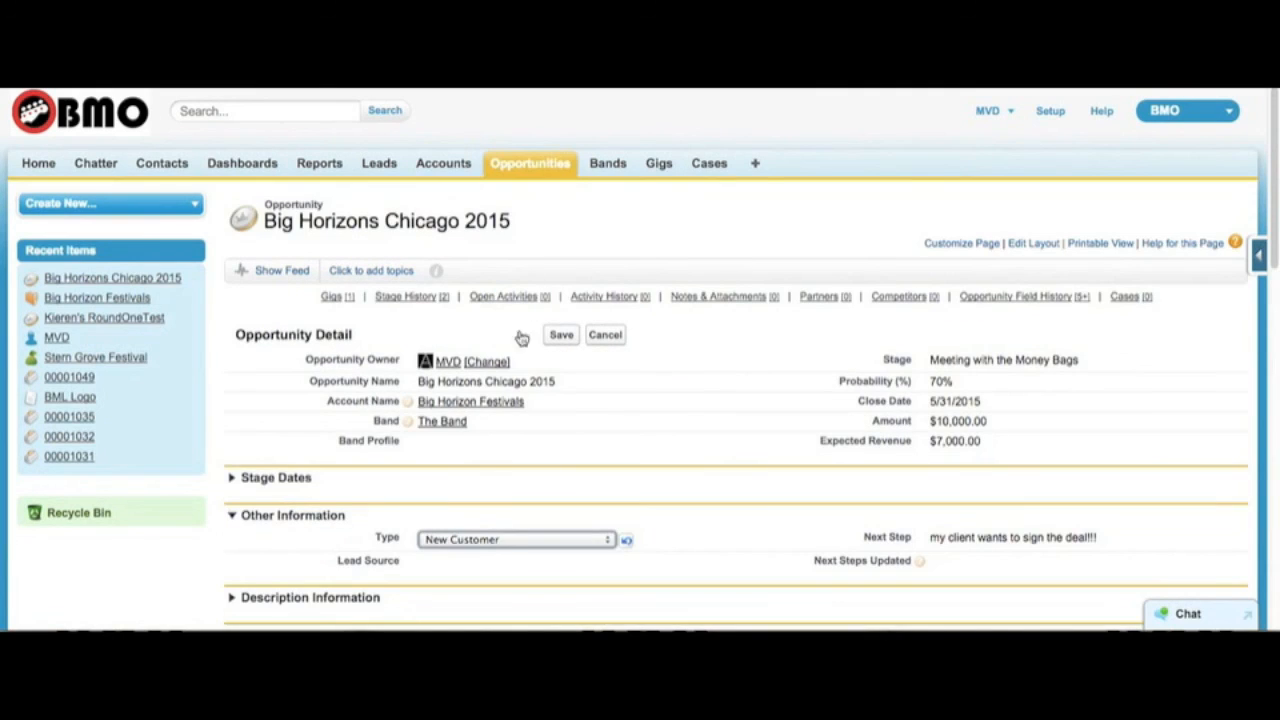
pyautogui.click(502, 544)
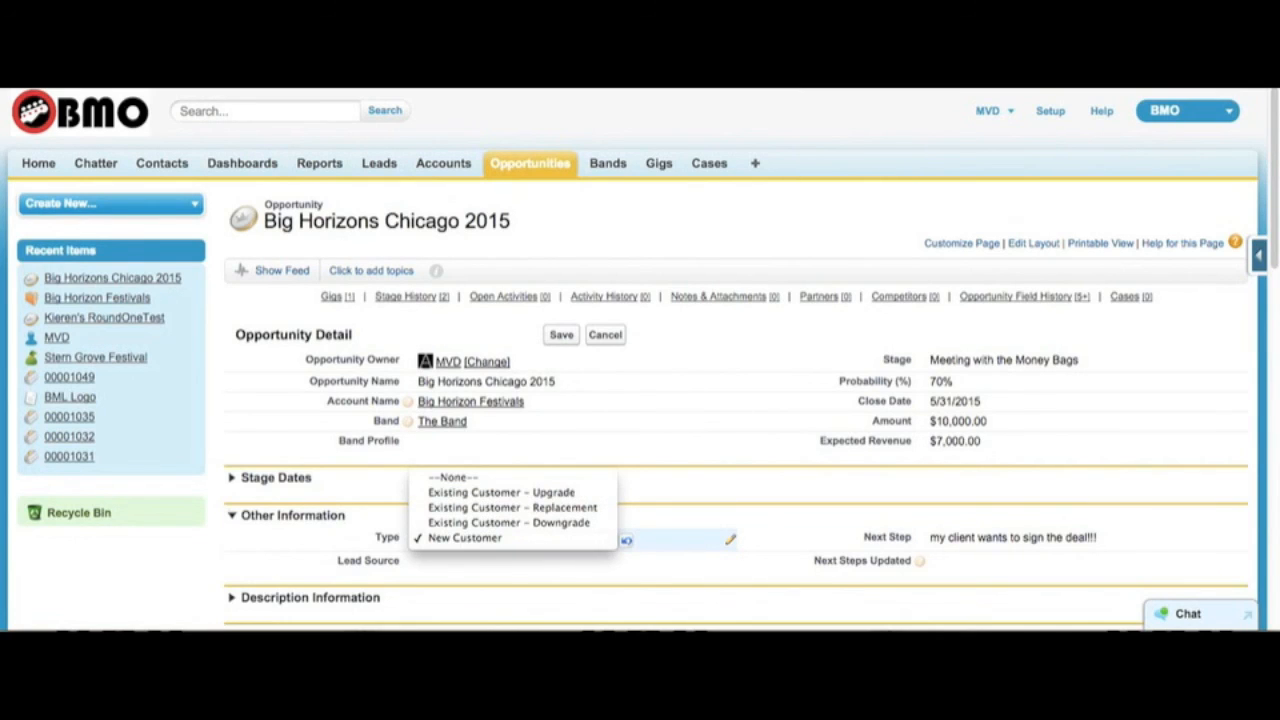
pyautogui.press('Escape')
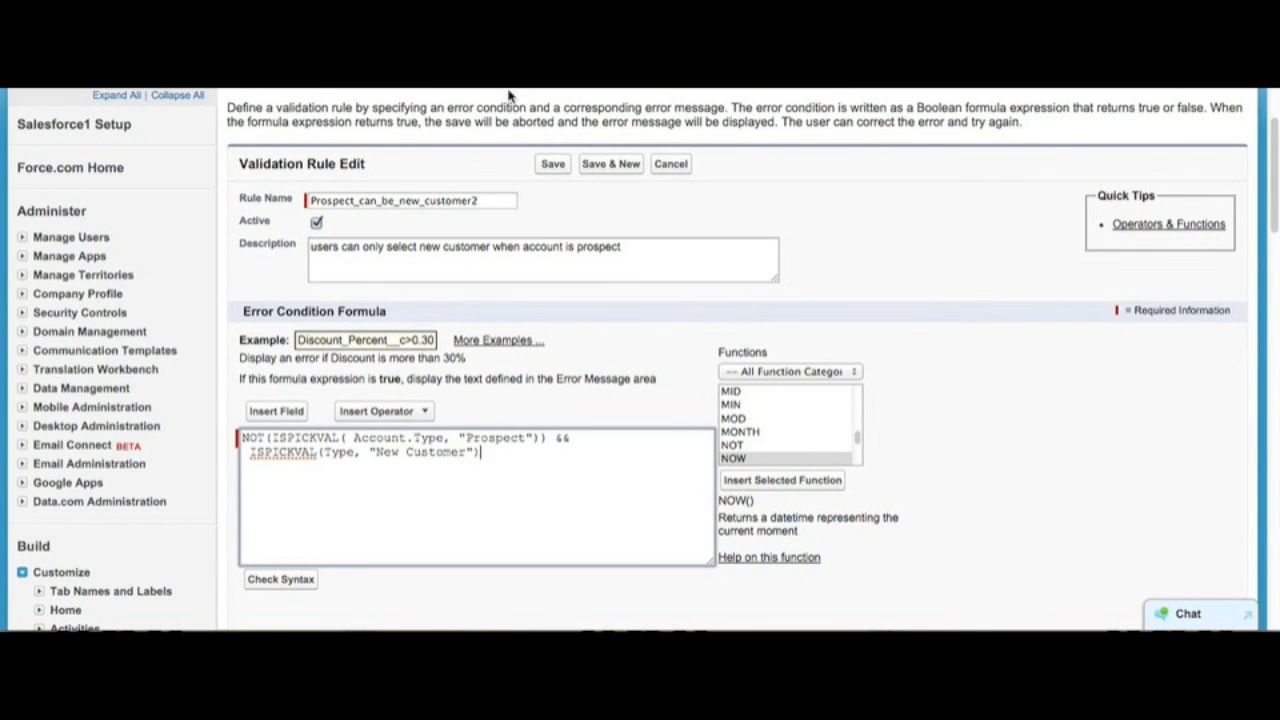
# Step: Enter the error message "only prospect accounts can have the "new customer" opp type, please choose an existing customer option now!"
pyautogui.scroll(-4, 476, 478)
pyautogui.click(442, 386)
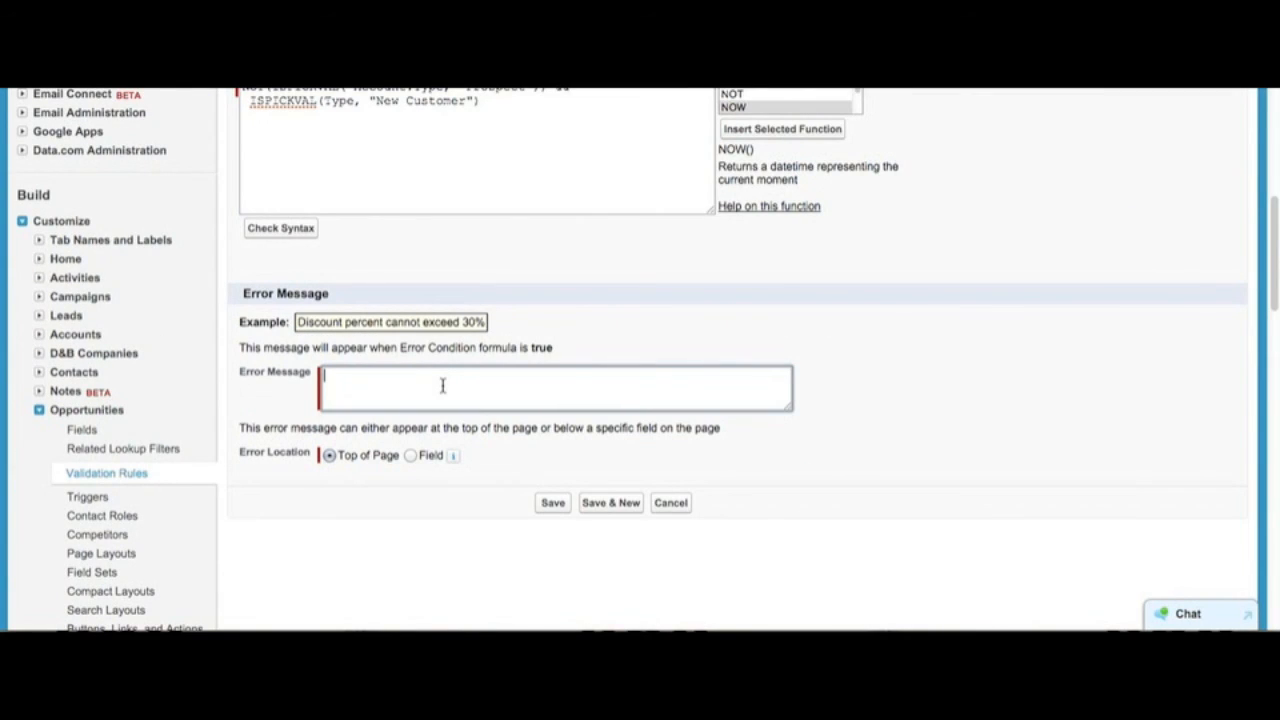
pyautogui.write('only prospect accounts can have the \'new customer" t')
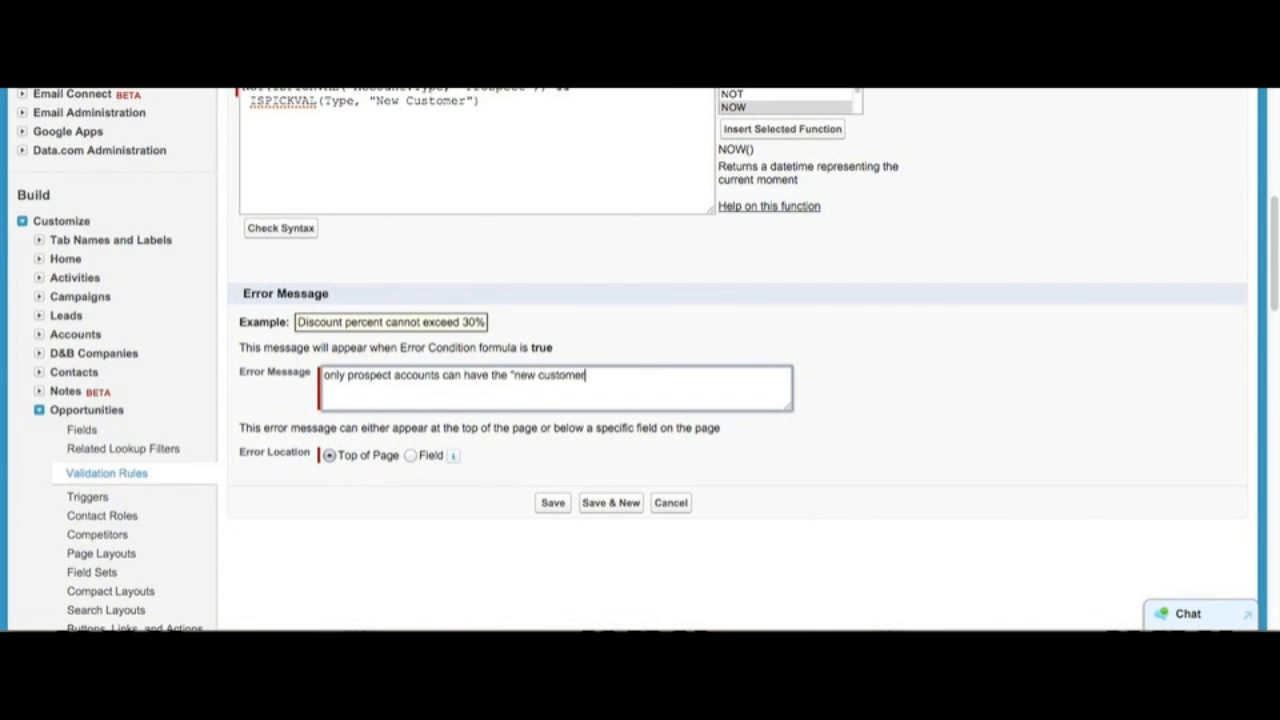
pyautogui.press('BackSpace')
pyautogui.write('opp type, please choose an')
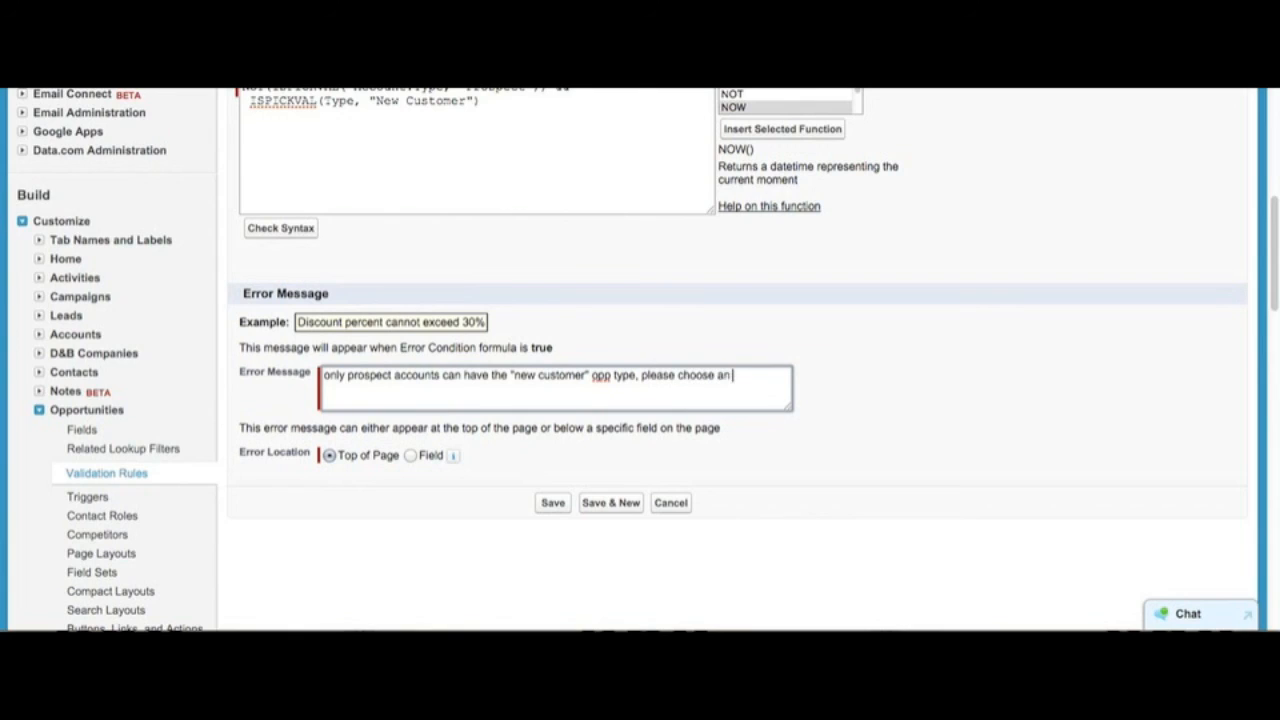
pyautogui.write(' existing customer option ')
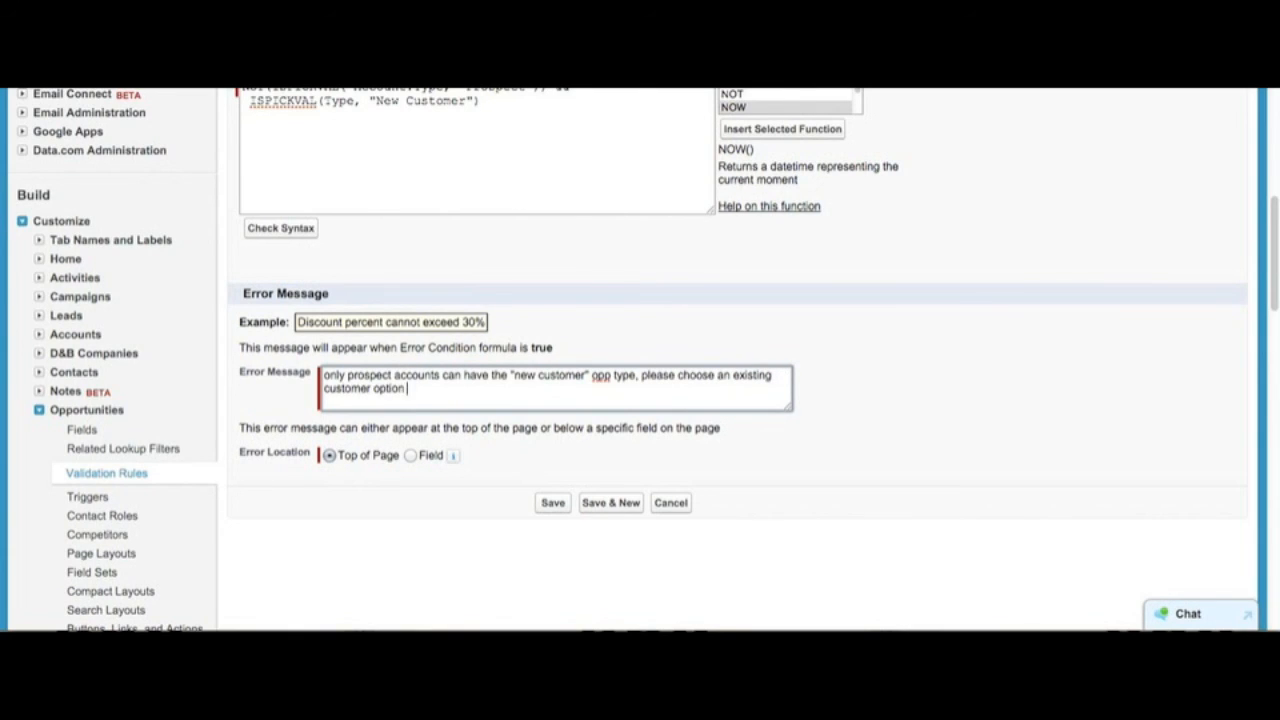
pyautogui.write('now!')
# Step: Set the error location to the Type field and save the validation rule
pyautogui.click(425, 456)
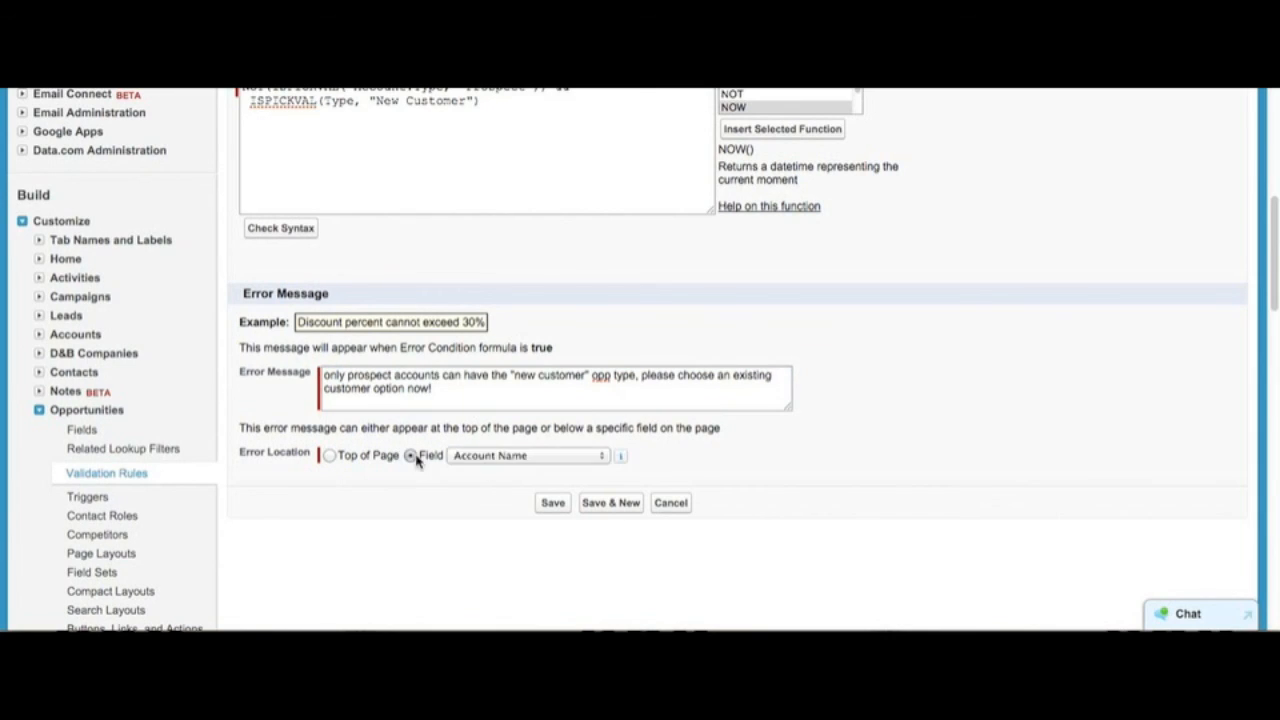
pyautogui.click(518, 462)
pyautogui.scroll(-5, 510, 540)
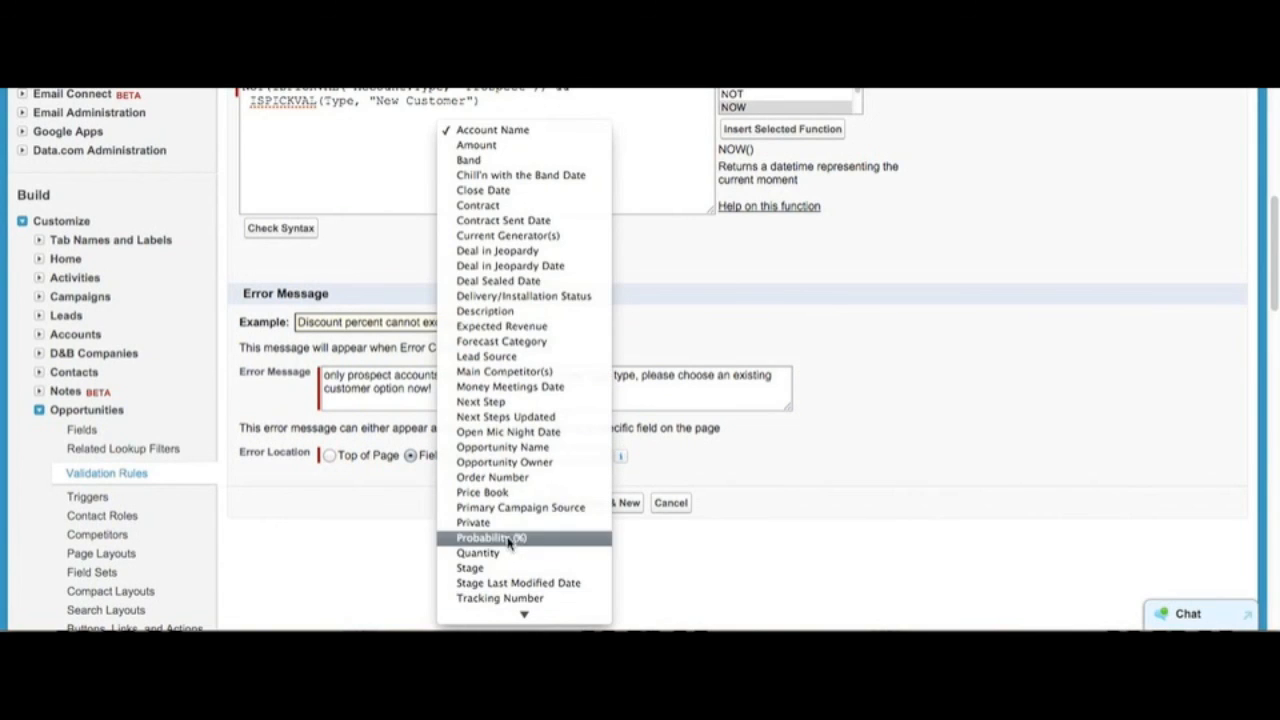
pyautogui.scroll(-1, 508, 550)
pyautogui.click(494, 594)
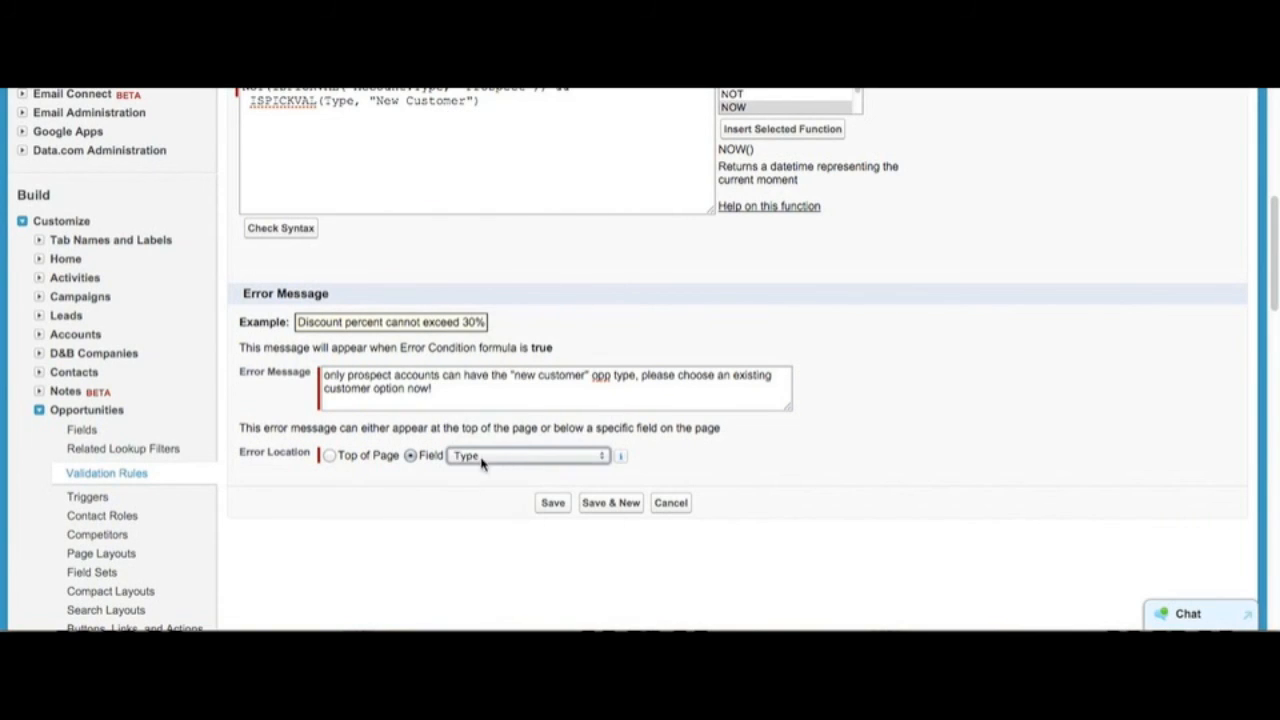
pyautogui.click(482, 530)
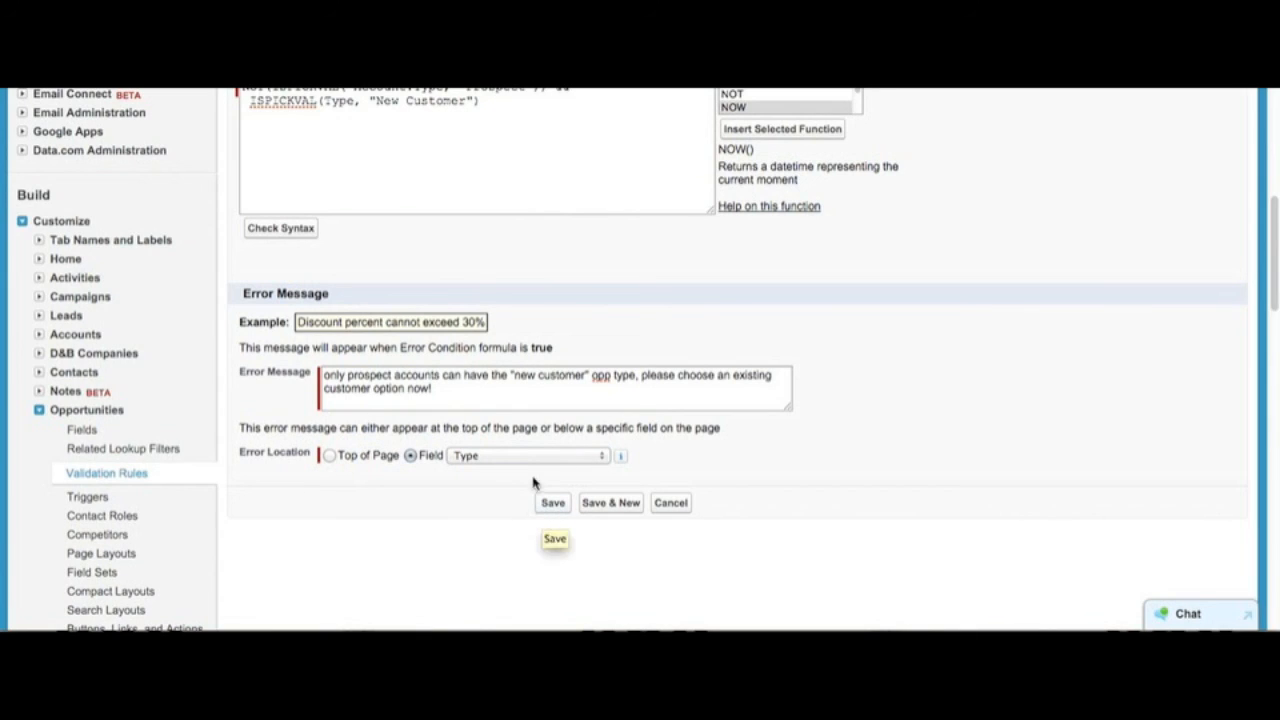
pyautogui.click(482, 392)
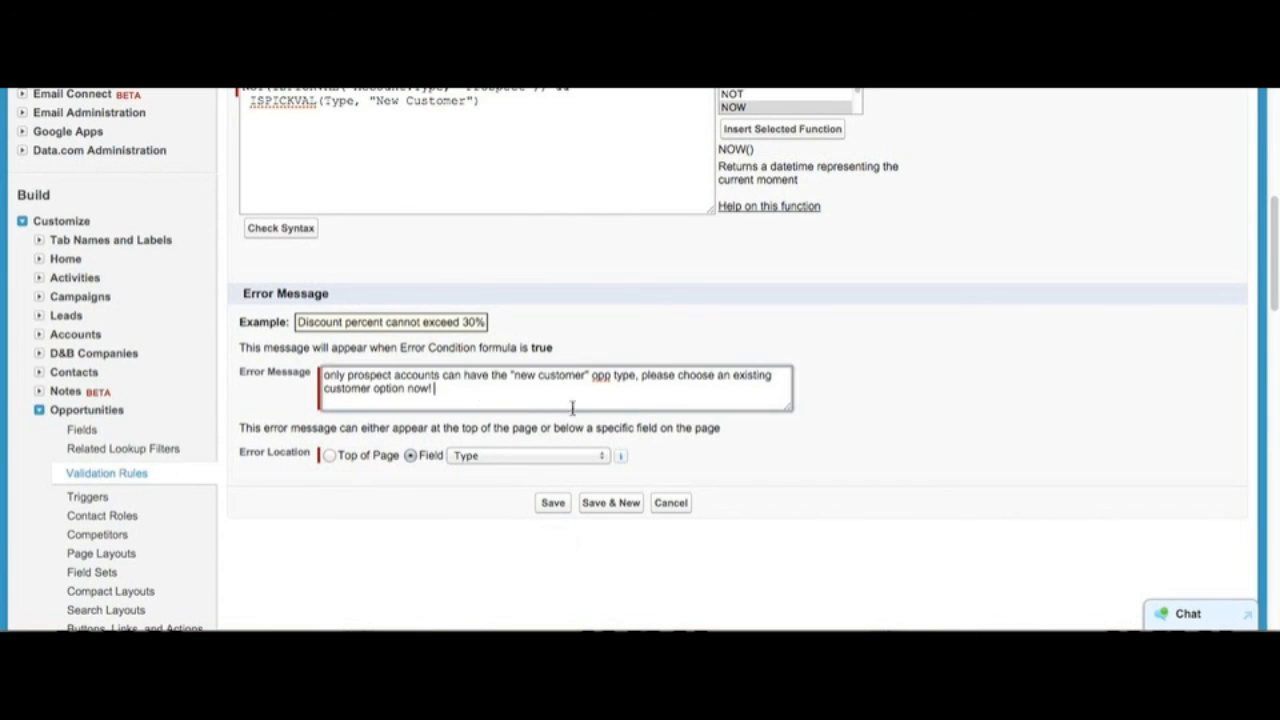
pyautogui.click(552, 505)
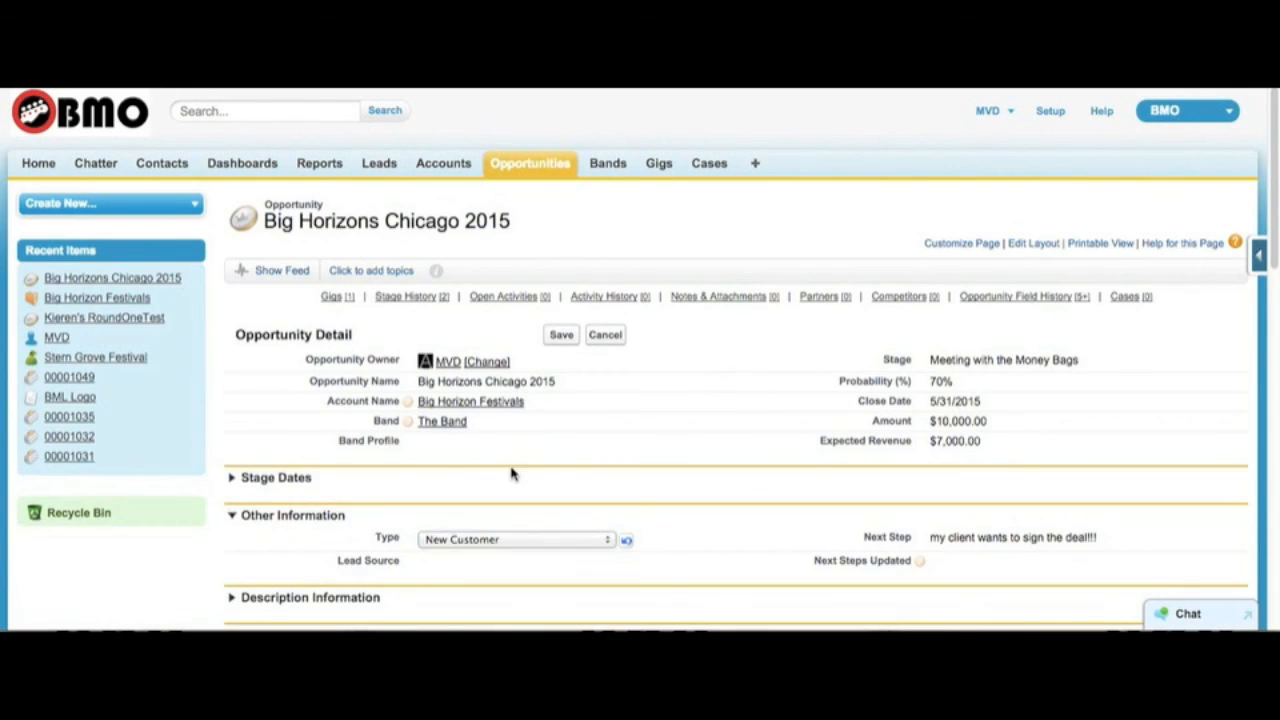
# Step: Cancel the pending edit on the Big Horizons Chicago 2015 opportunity, reopen its Type field for editing and keep New Customer selected
pyautogui.click(605, 336)
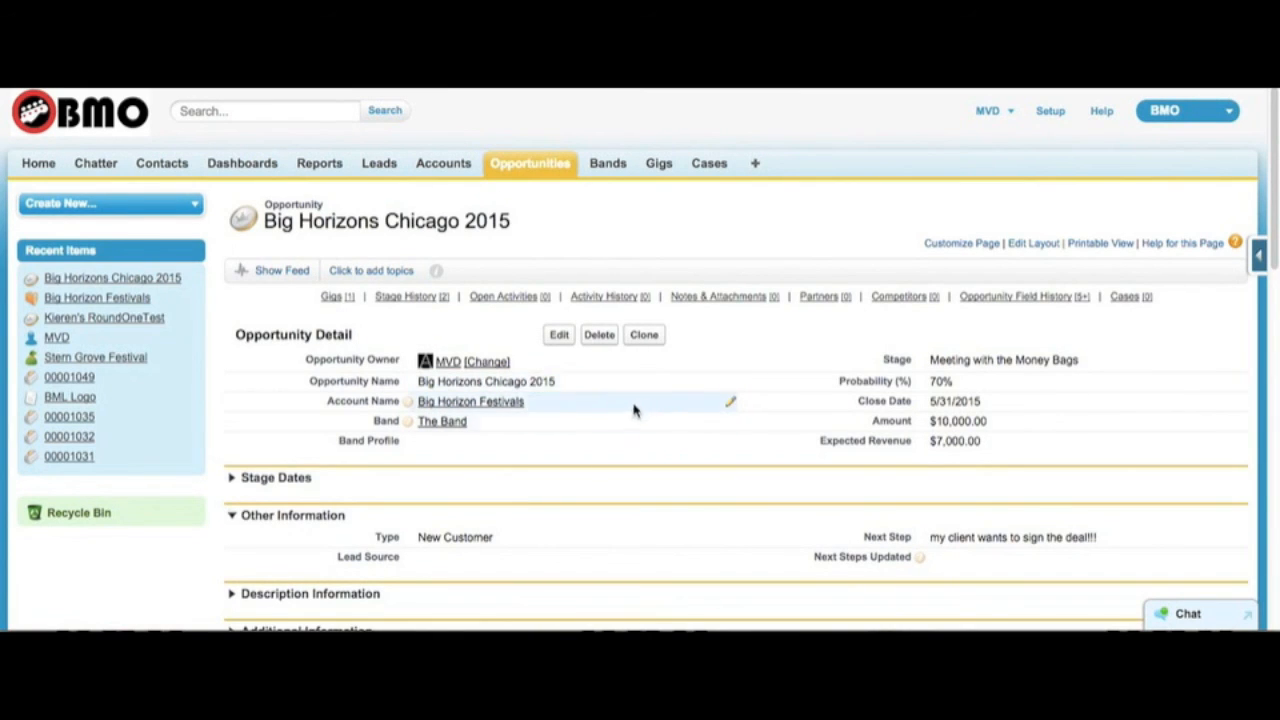
pyautogui.doubleClick(477, 536)
pyautogui.click(478, 540)
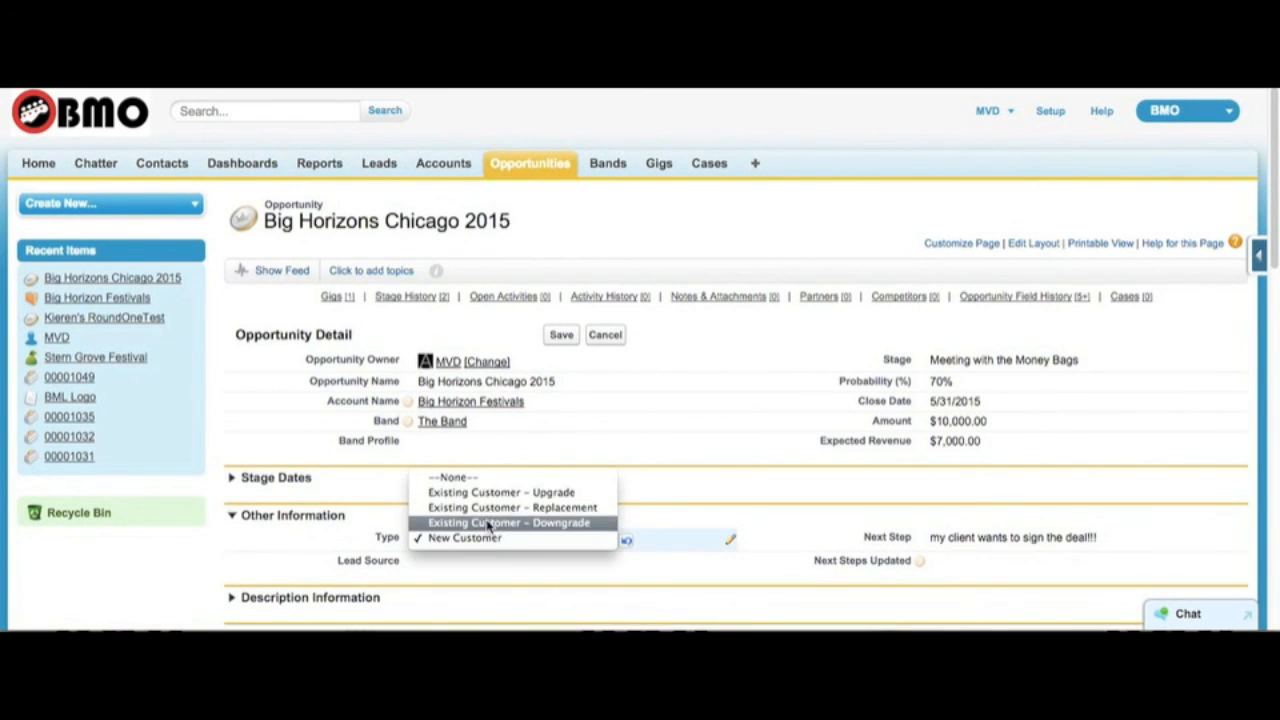
pyautogui.click(486, 538)
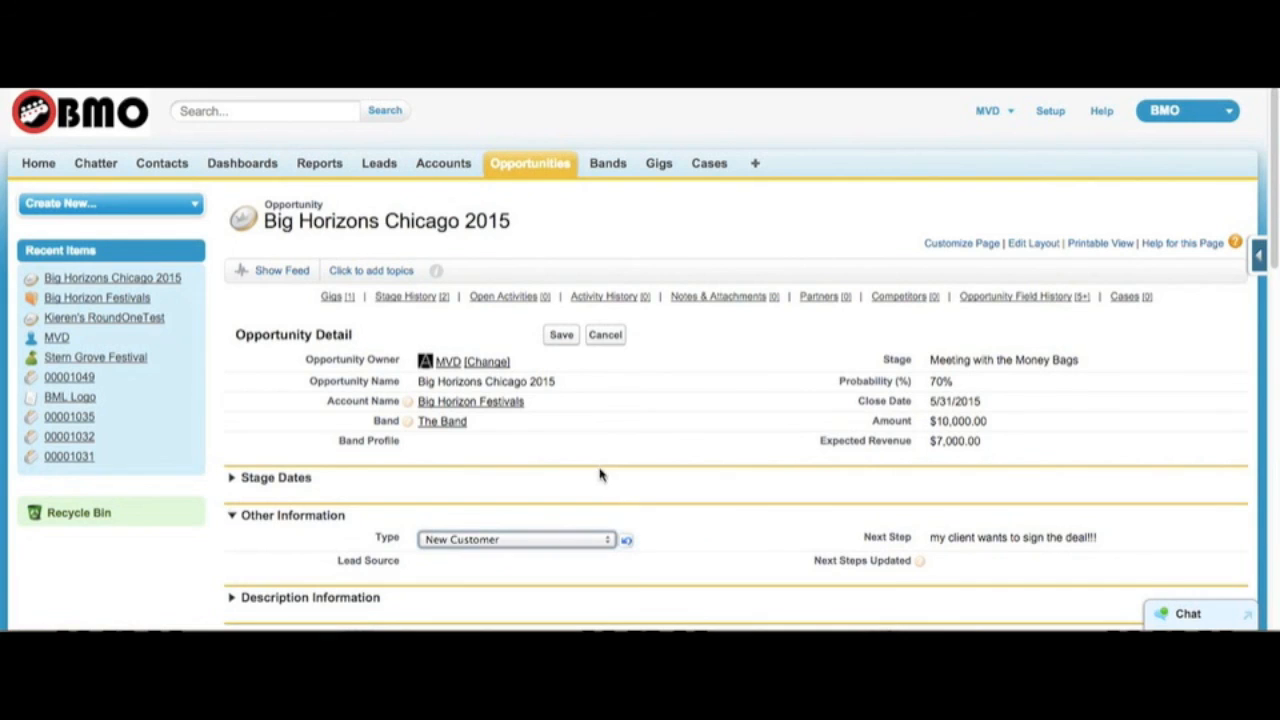
pyautogui.click(545, 539)
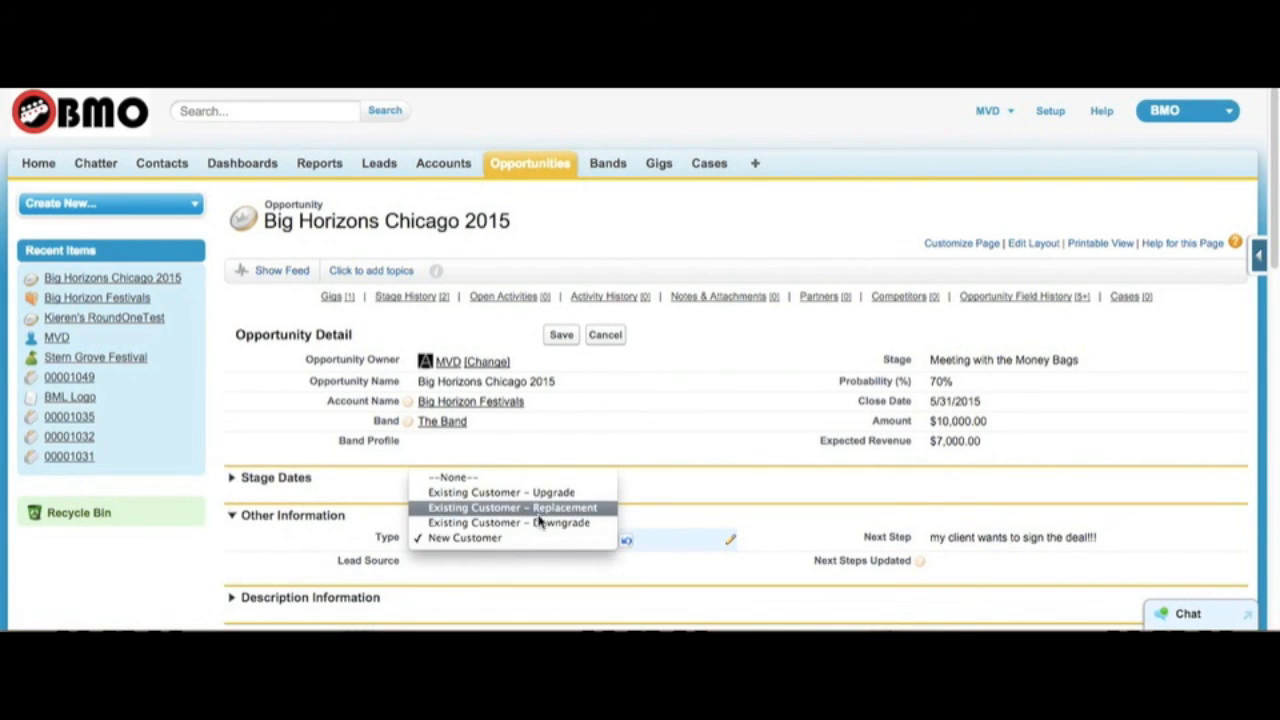
pyautogui.click(528, 539)
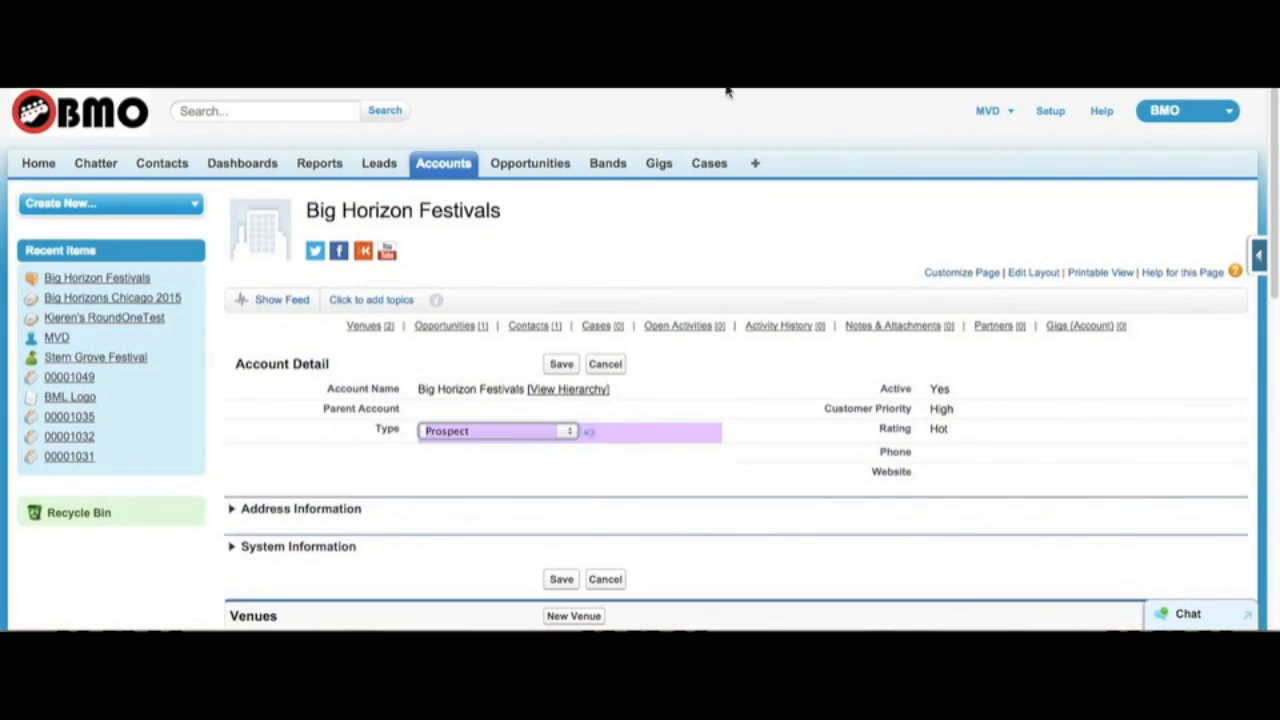
# Step: Change the Big Horizon Festivals account's Type to an option other than Prospect and save the account
pyautogui.click(490, 436)
pyautogui.click(546, 399)
pyautogui.click(561, 364)
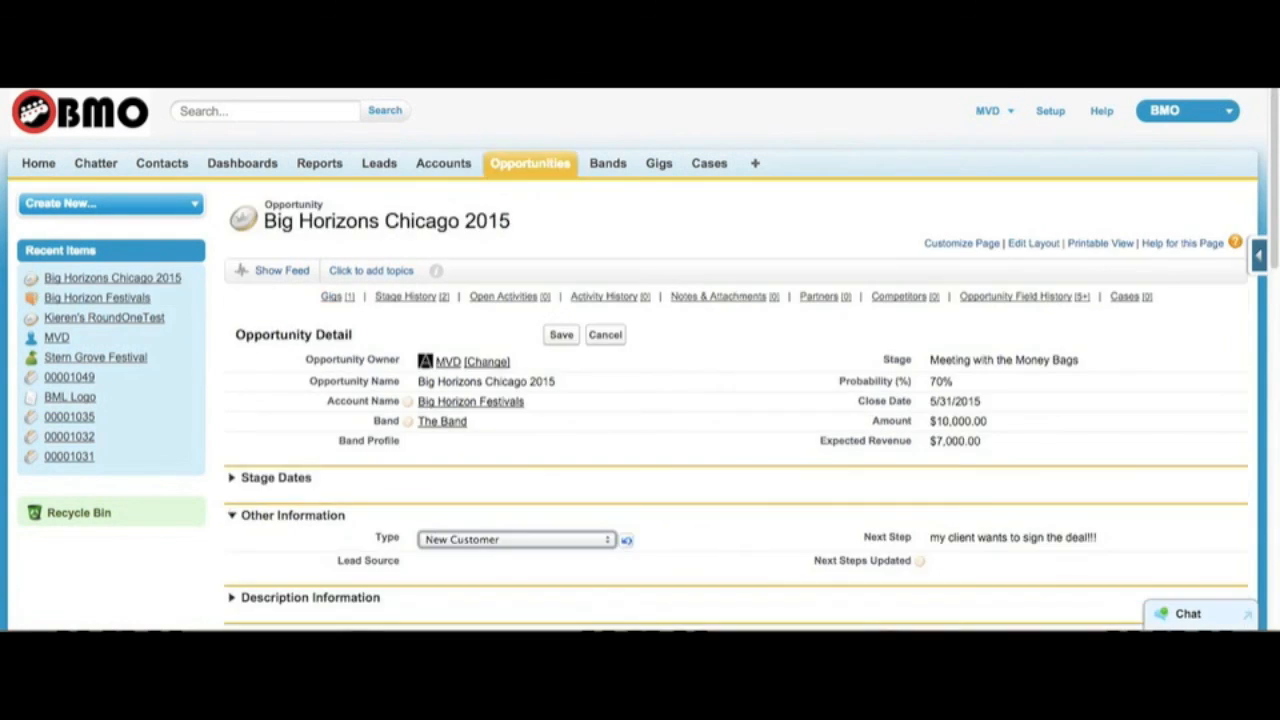
# Step: Try to save the Big Horizons Chicago 2015 opportunity with New Customer as its Type to test the validation rule
pyautogui.click(466, 539)
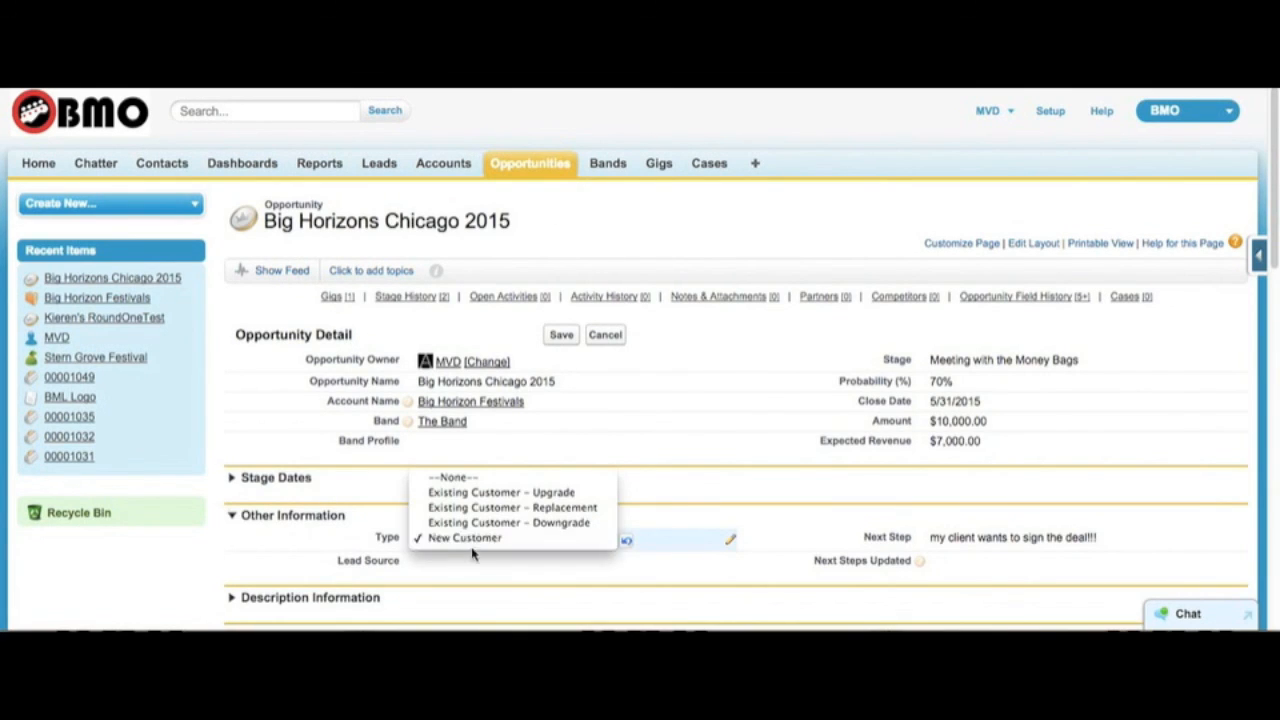
pyautogui.click(470, 538)
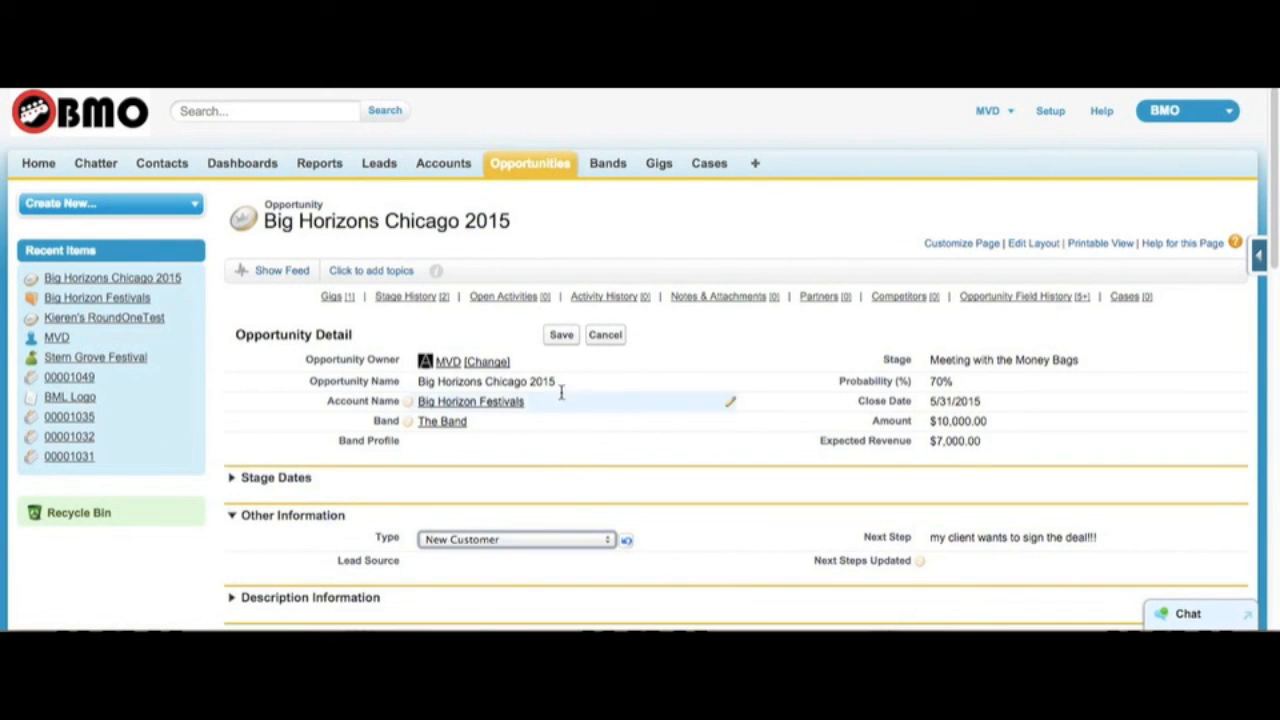
pyautogui.click(560, 336)
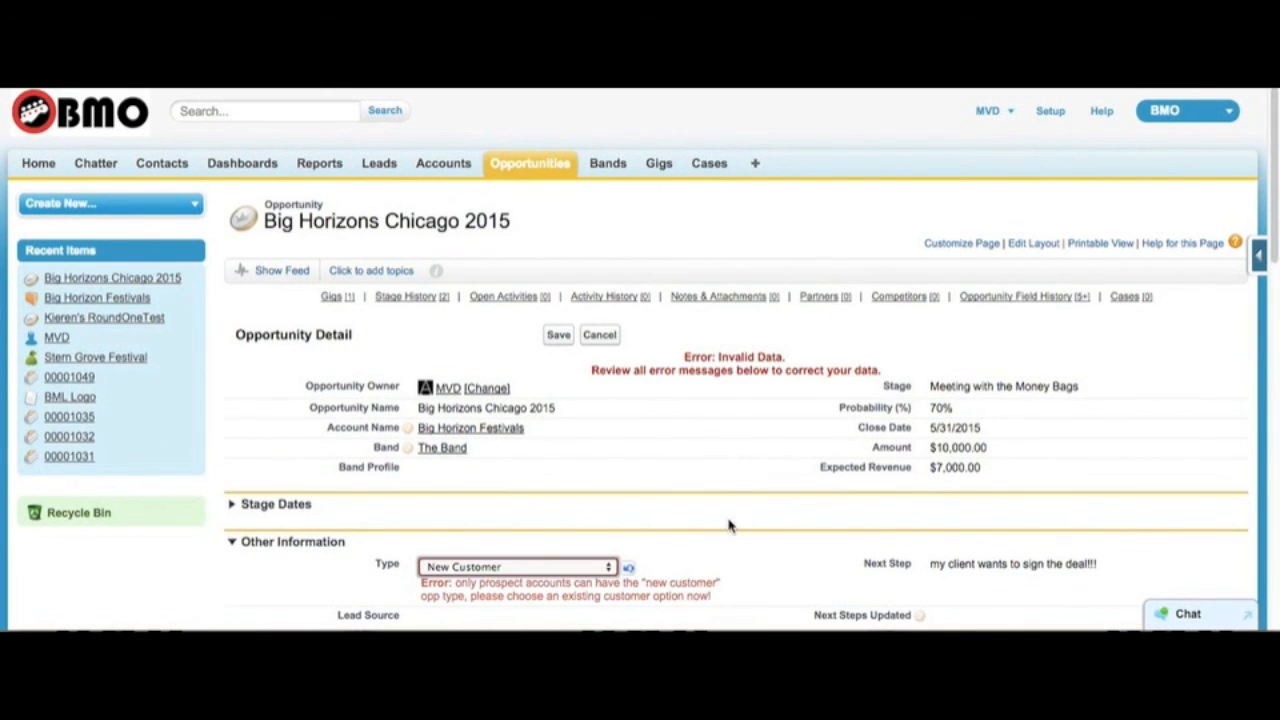
pyautogui.scroll(-1, 728, 525)
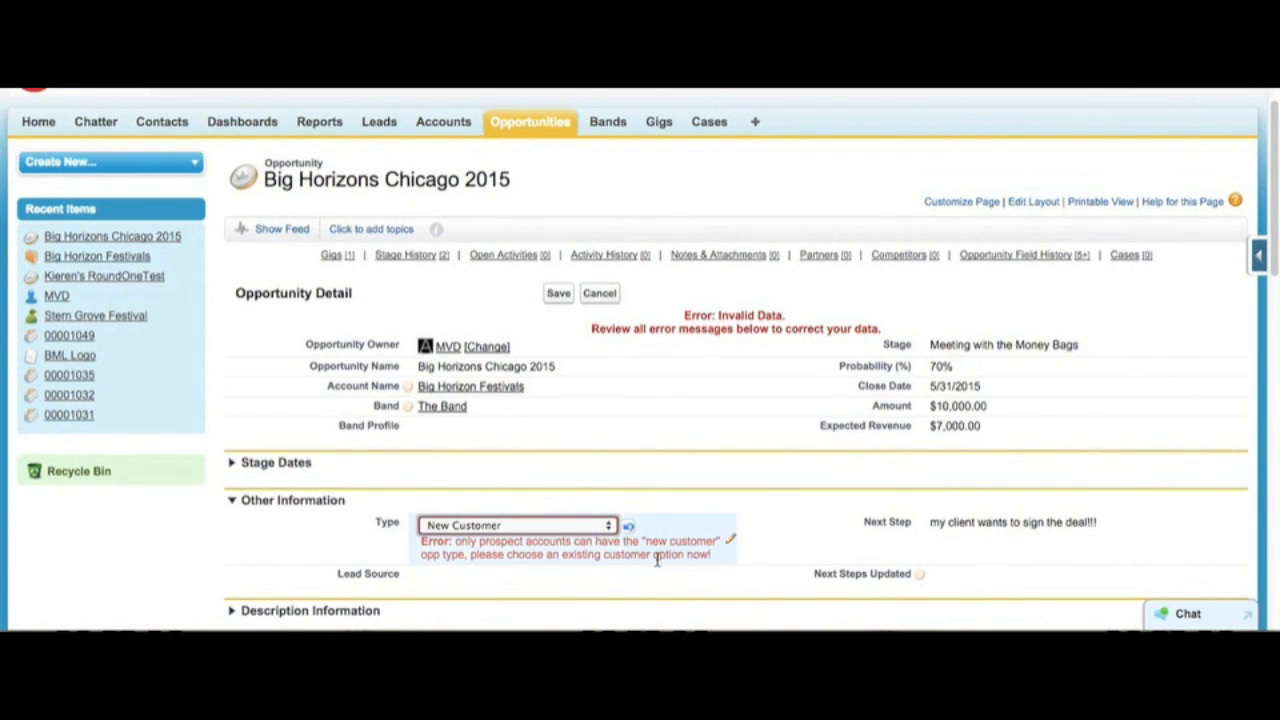
# Step: Set the opportunity's Type to Existing Customer - Replacement and save the record
pyautogui.click(494, 530)
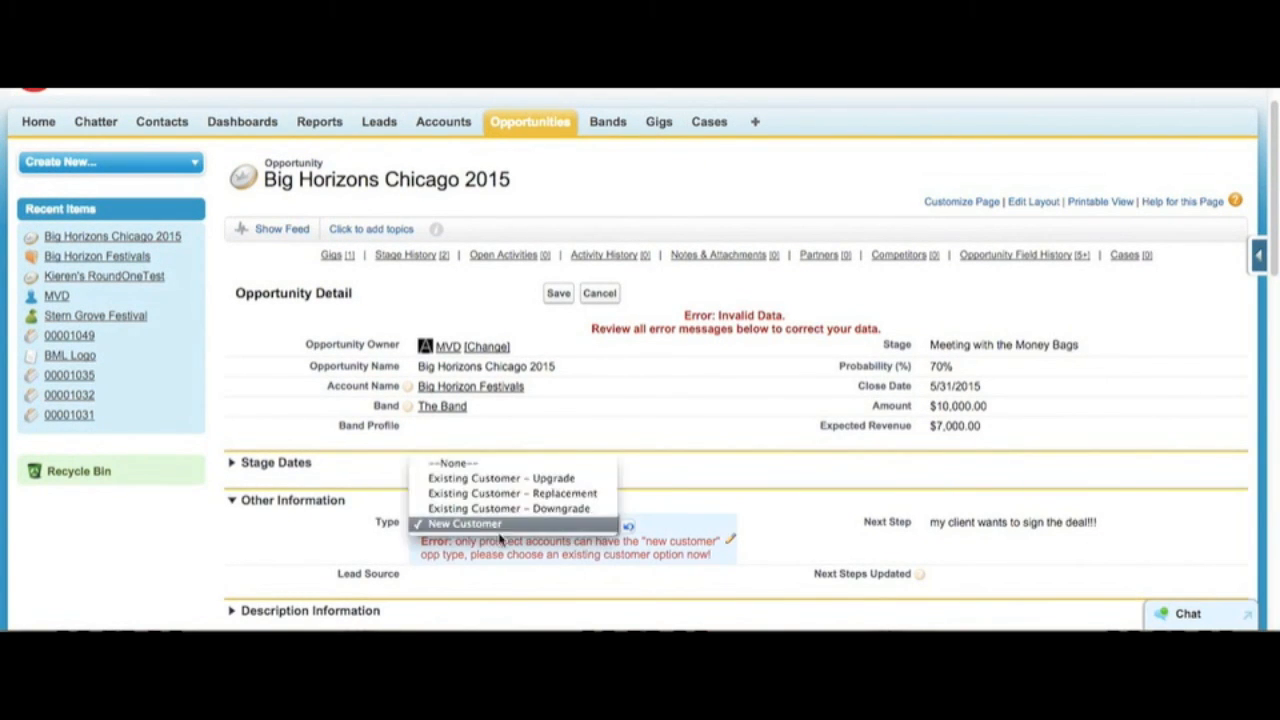
pyautogui.click(547, 568)
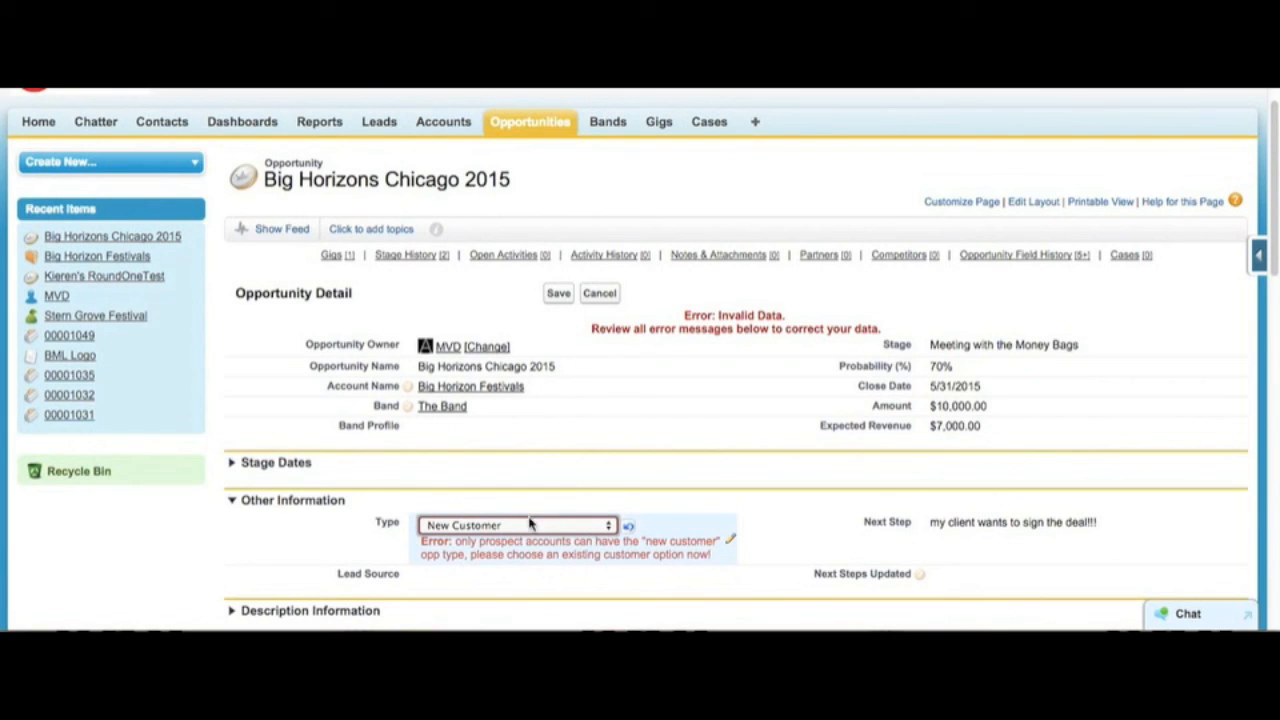
pyautogui.click(530, 524)
pyautogui.click(506, 496)
pyautogui.click(529, 492)
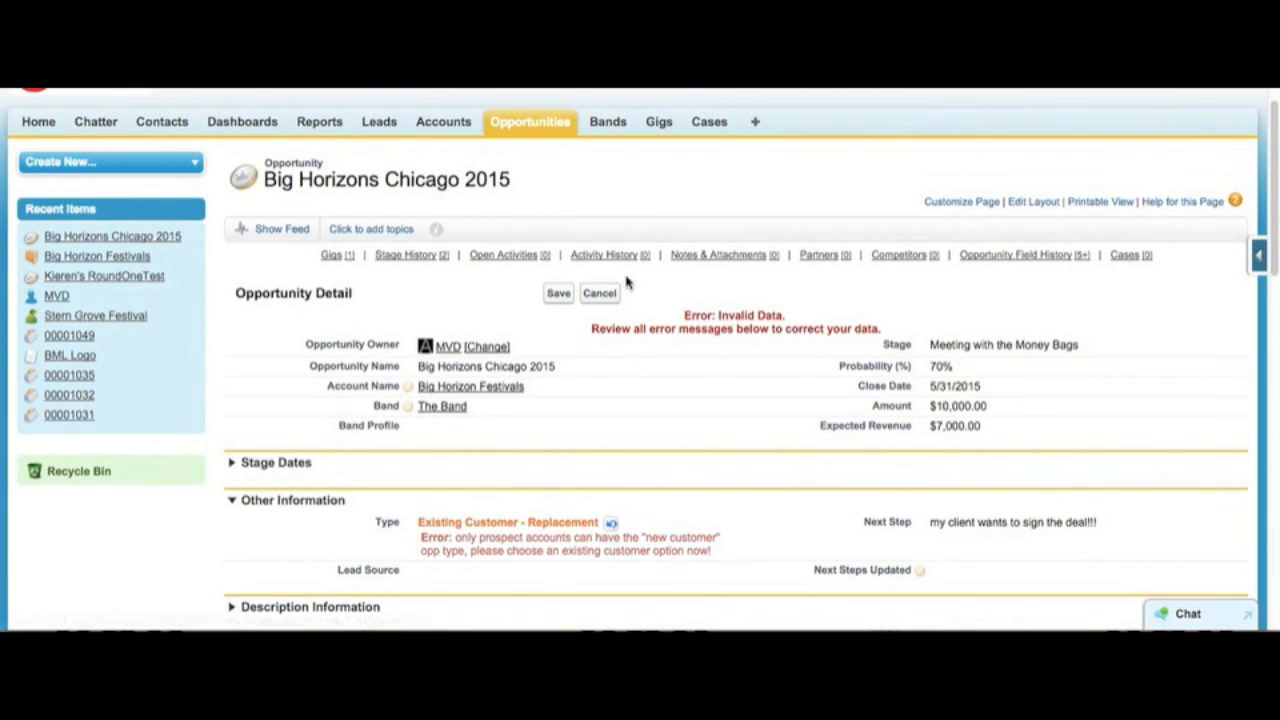
pyautogui.click(558, 293)
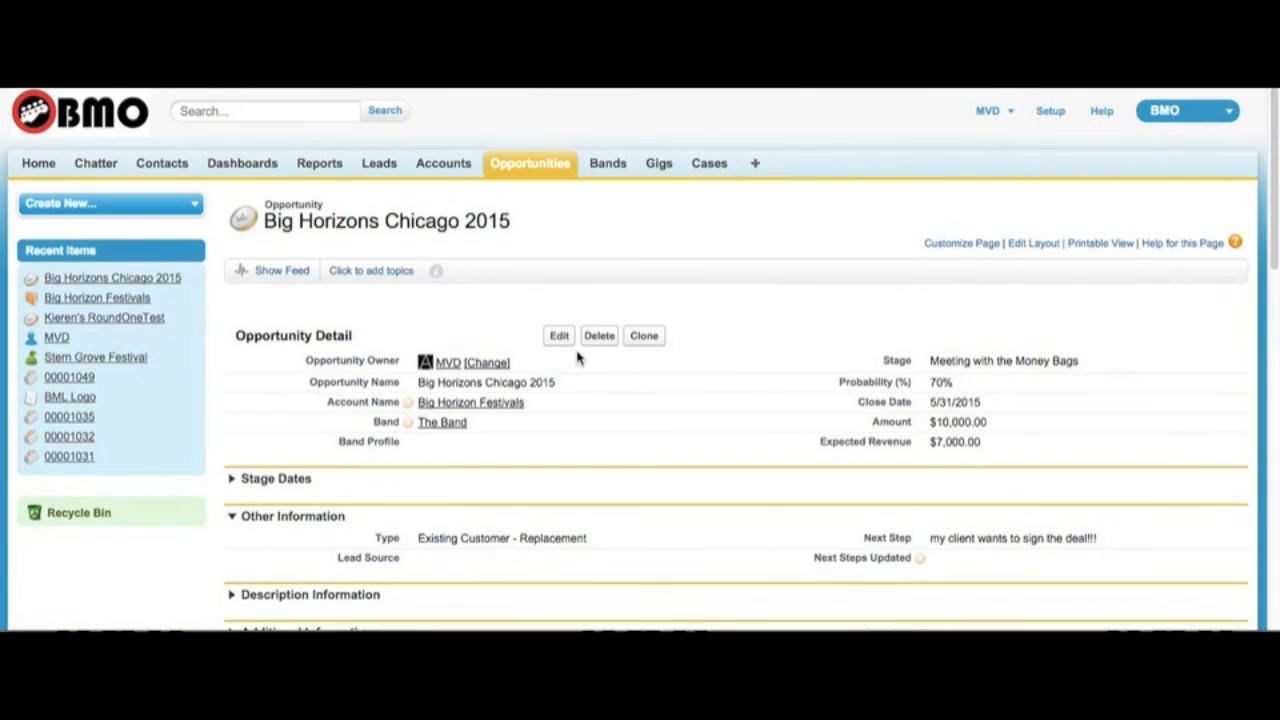